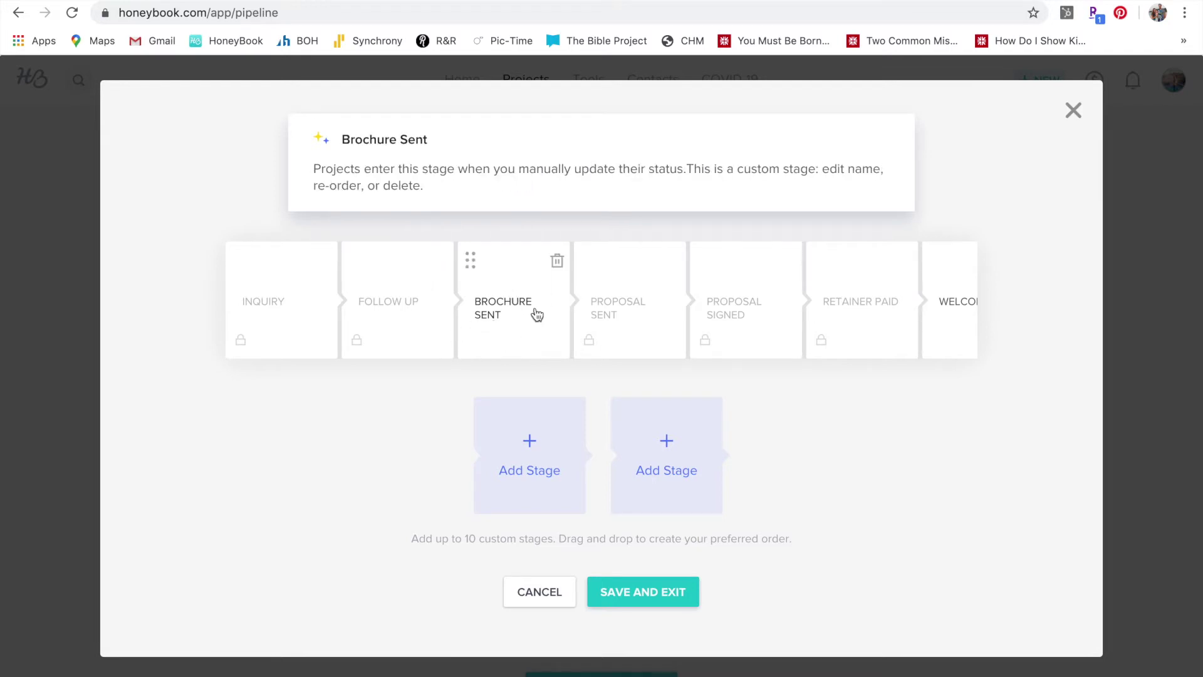
Look through the pipeline stages in the customization dialog, from Brochure Sent to Planning
scroll(591, 314, right, 10)
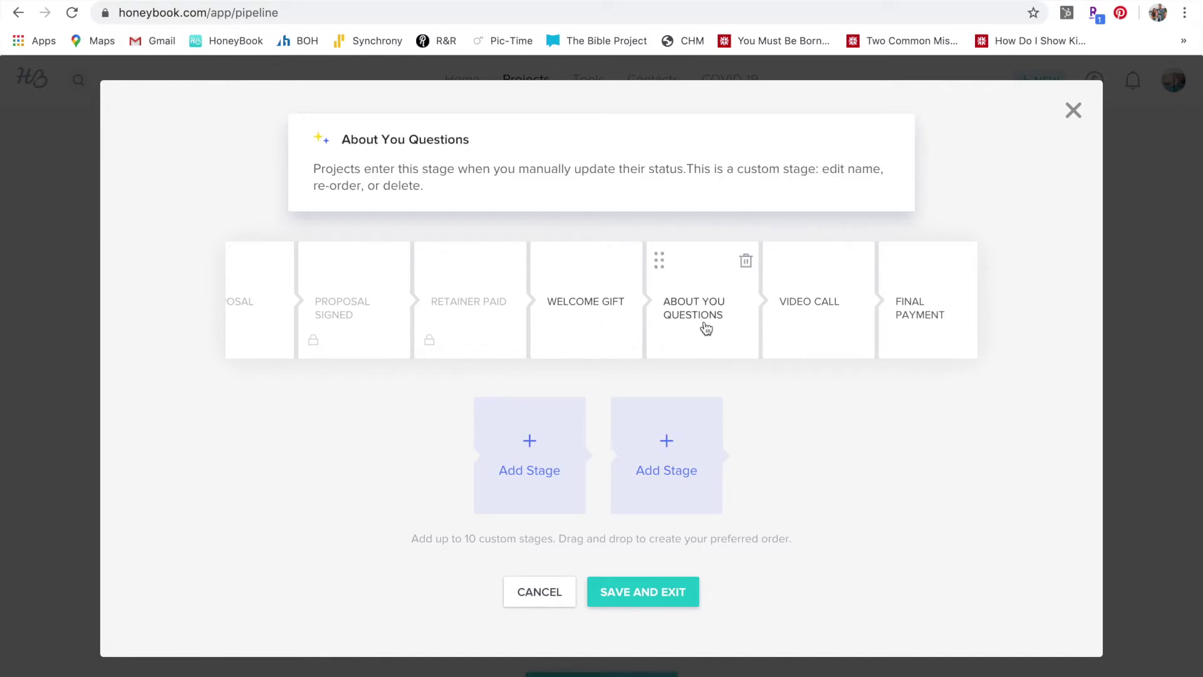
scroll(727, 323, right, 3)
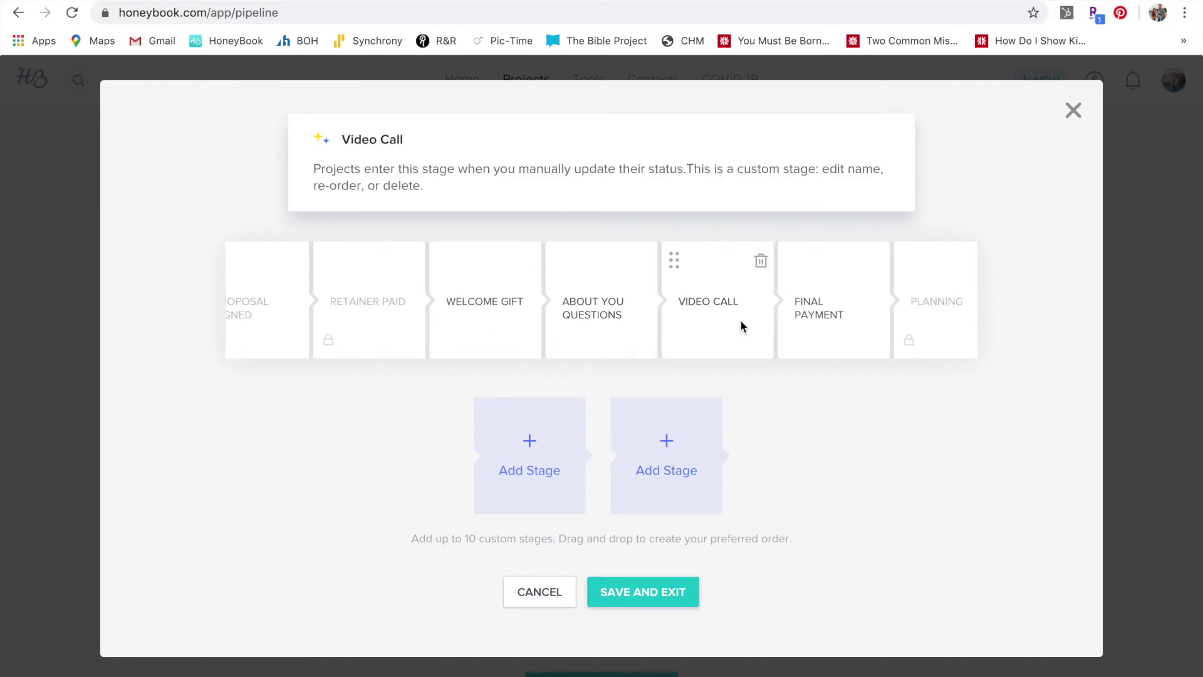
scroll(727, 329, left, 5)
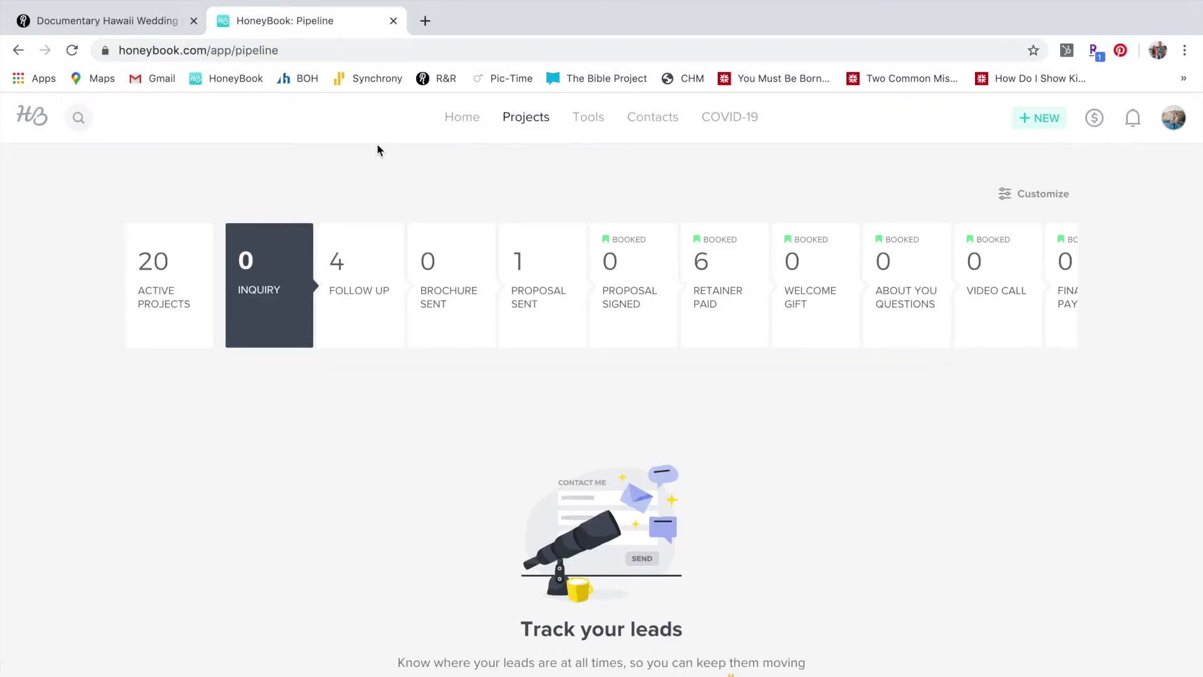
Switch to the Squarespace photography website and review the contact form's fields from Names through How did you find us
click(123, 26)
scroll(542, 411, down, 1)
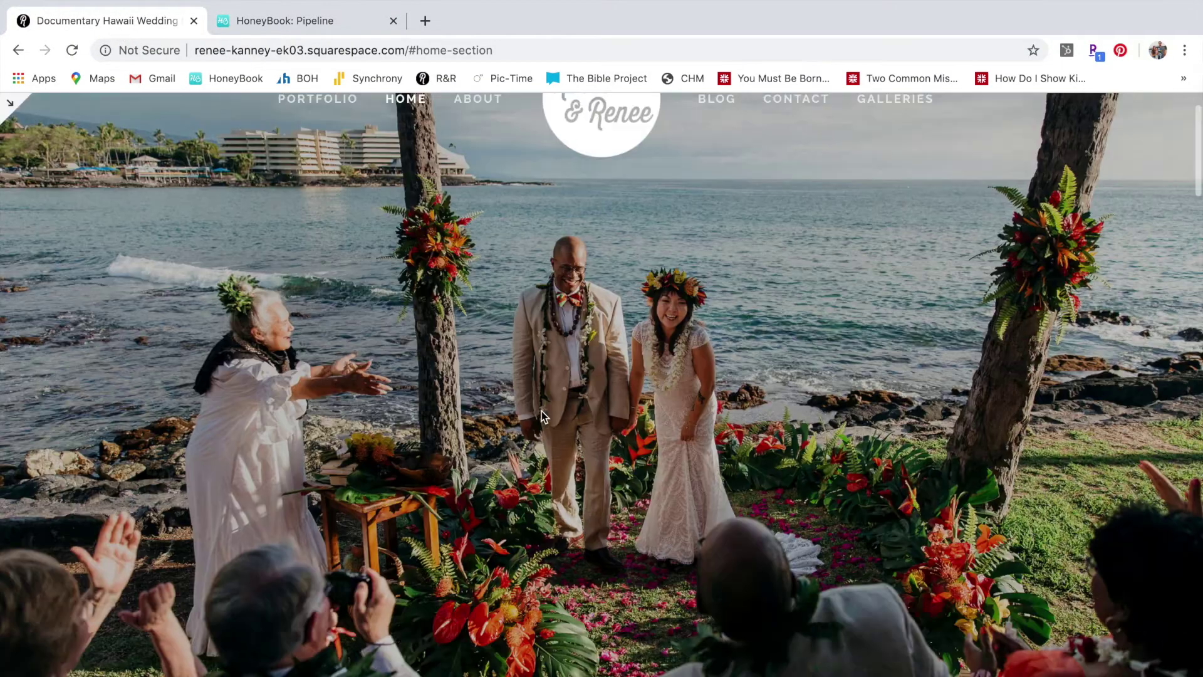
scroll(542, 411, down, 20)
scroll(541, 411, down, 5)
scroll(540, 409, up, 4)
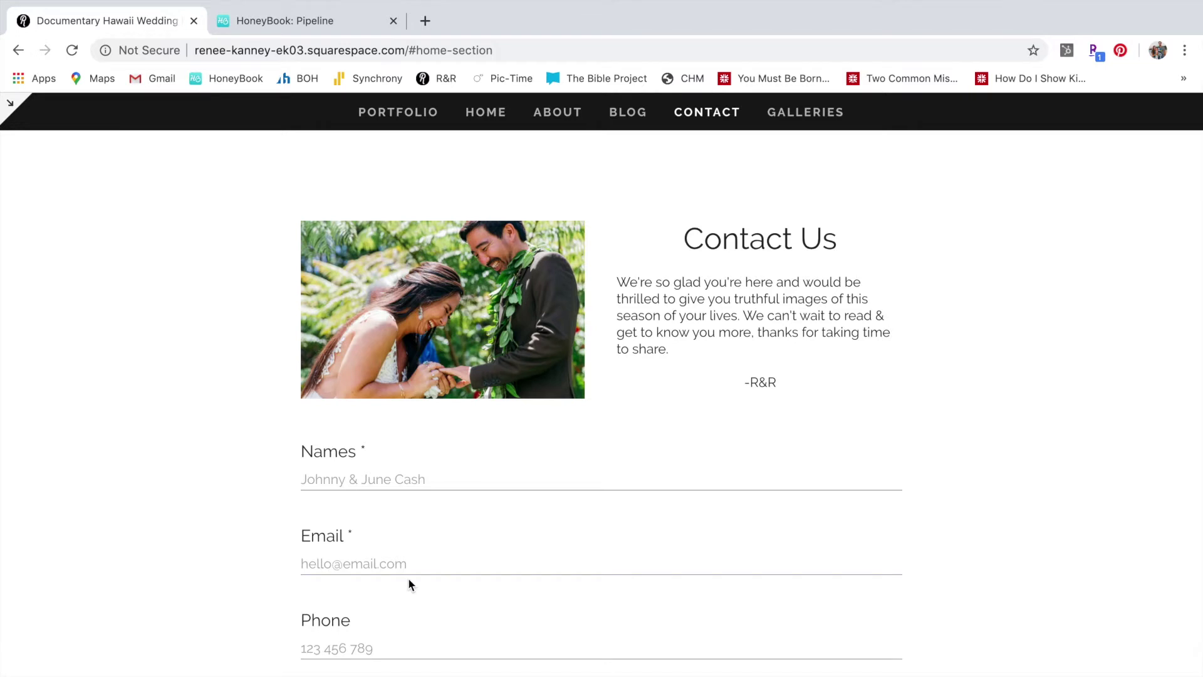
scroll(409, 580, down, 6)
scroll(409, 584, down, 9)
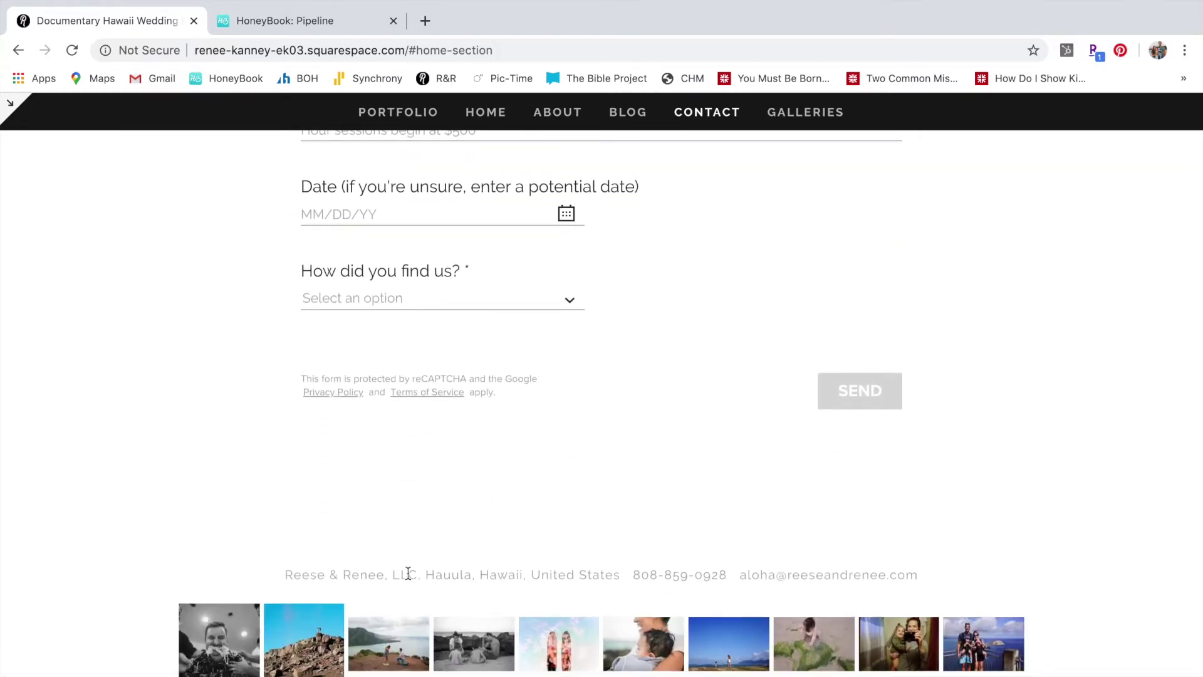
scroll(408, 576, down, 2)
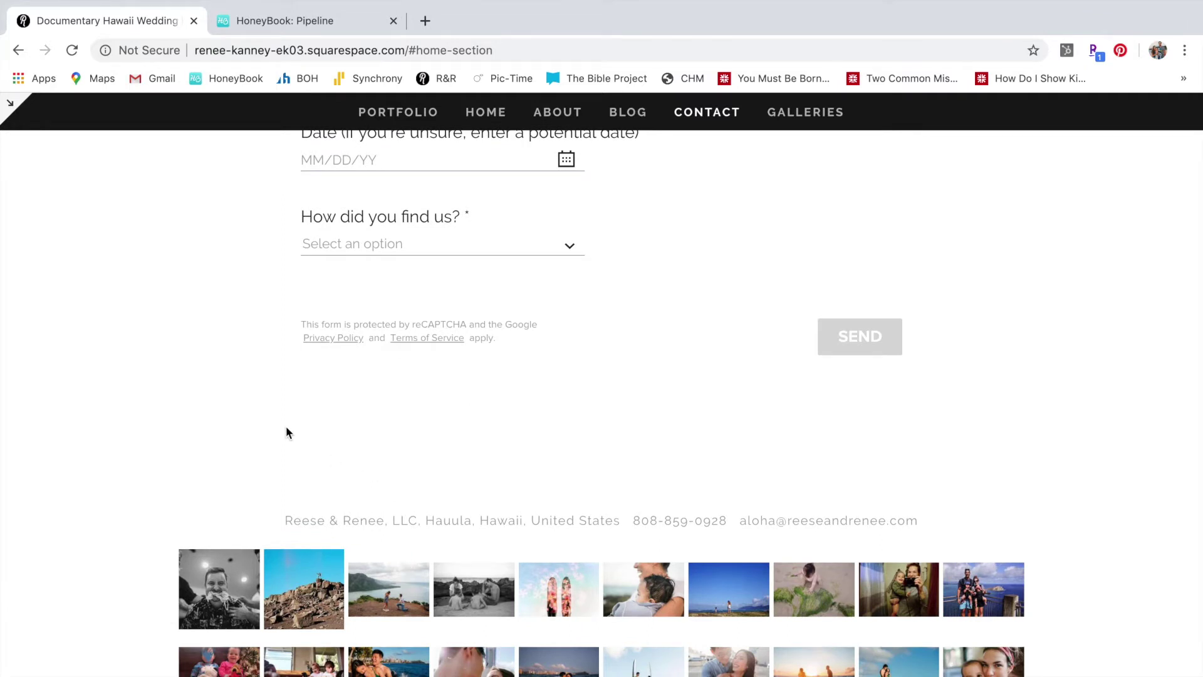
scroll(286, 431, down, 3)
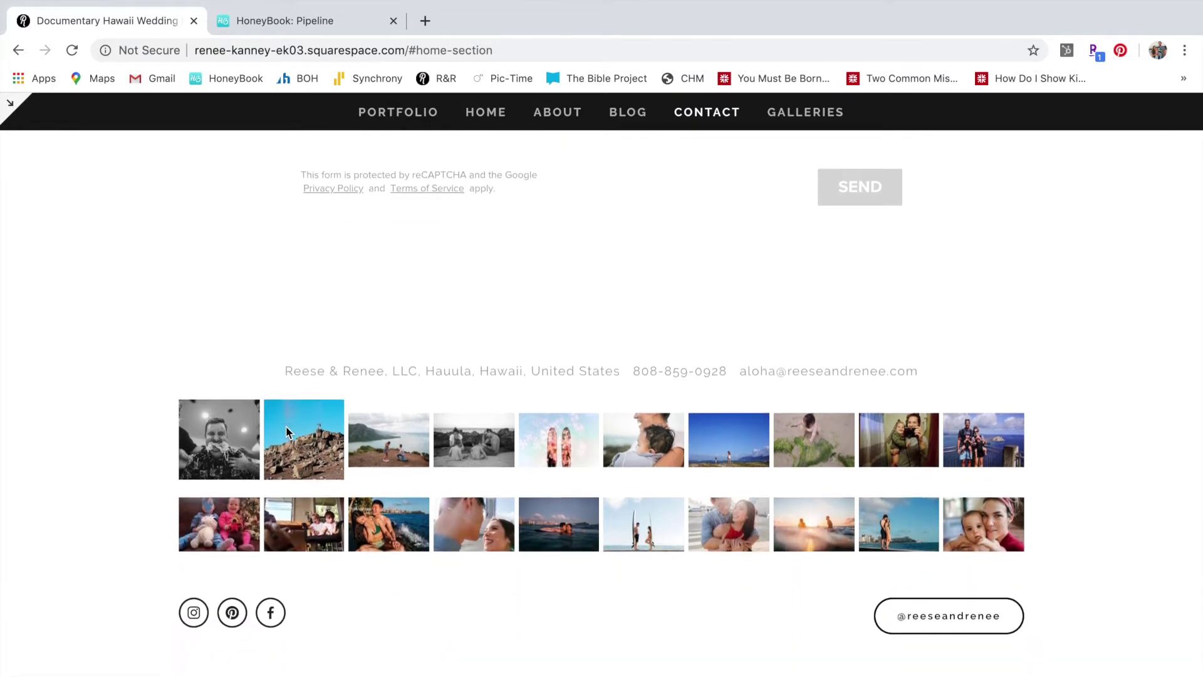
scroll(281, 354, up, 8)
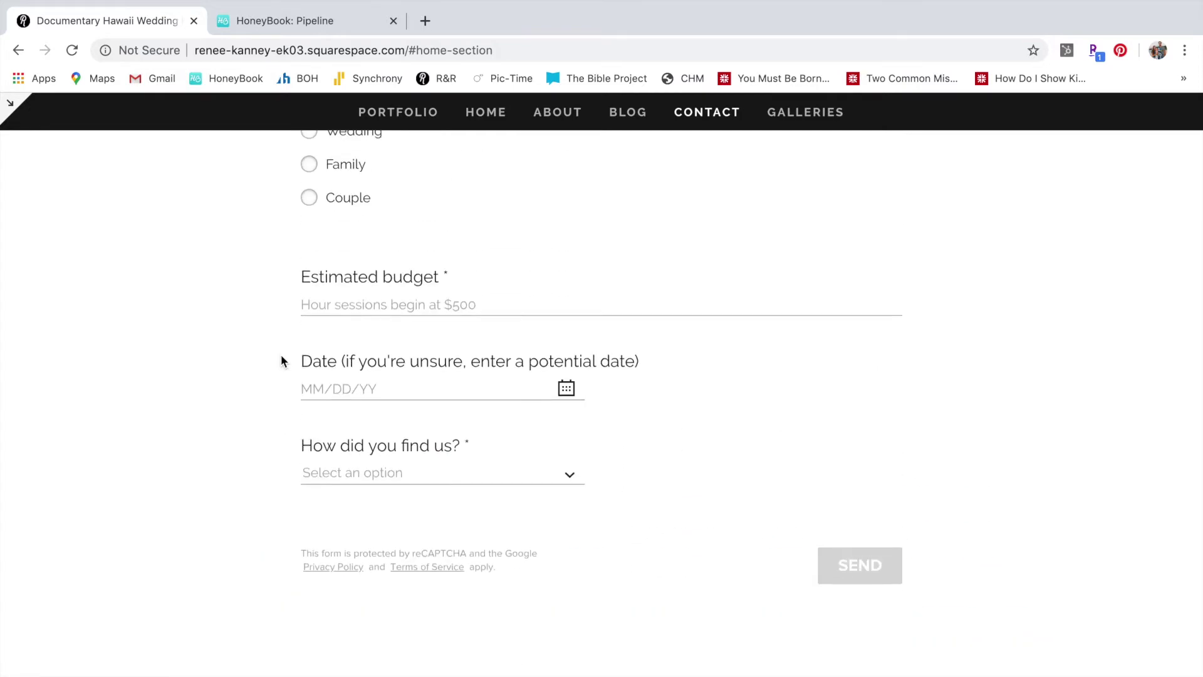
scroll(281, 355, up, 1)
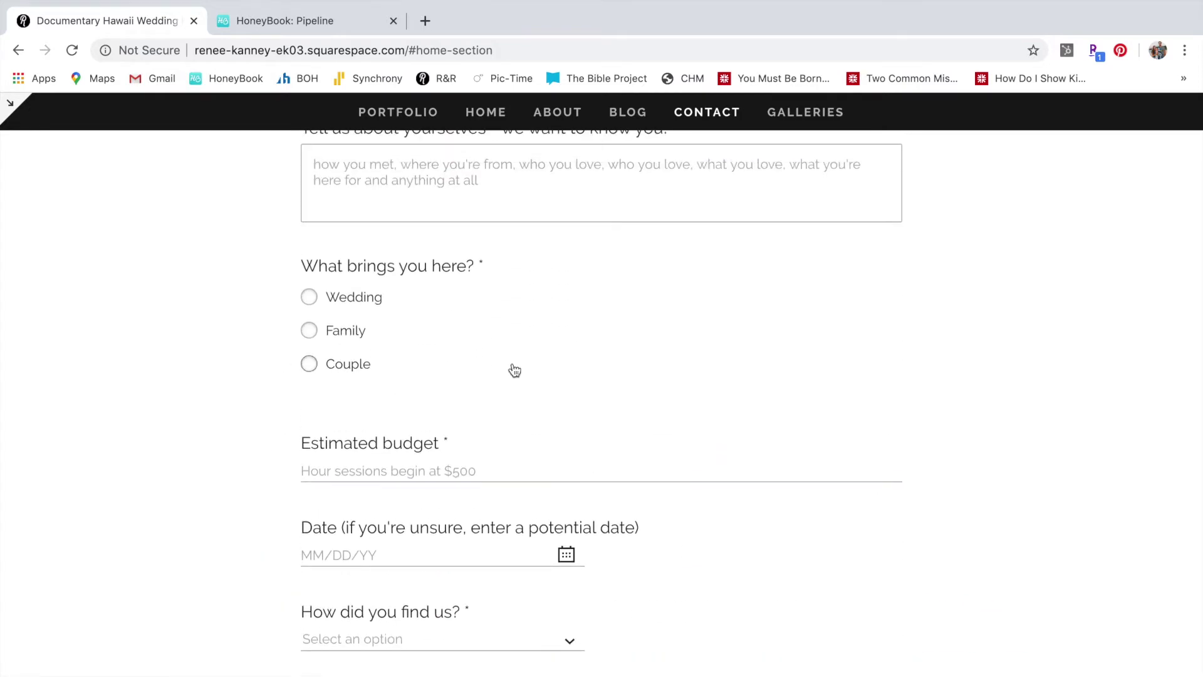
scroll(789, 291, up, 3)
scroll(790, 293, up, 3)
scroll(790, 288, up, 4)
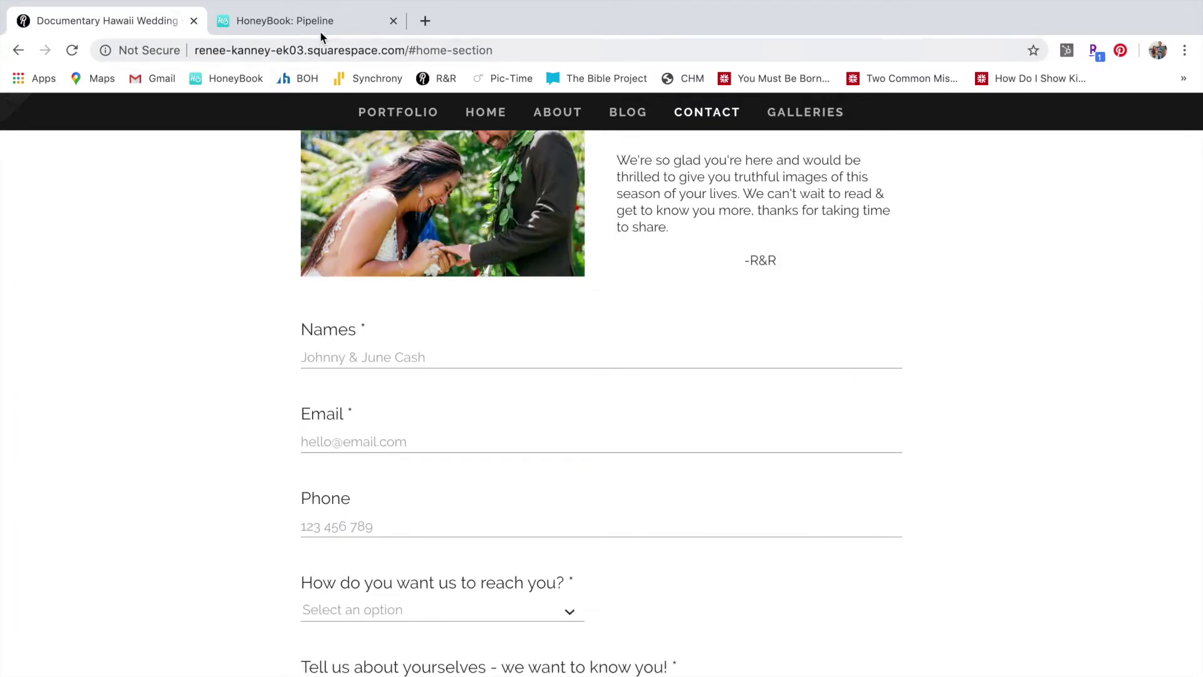
Open the Gmail inbox in a new browser tab and look through the client labels under BOOKED
click(323, 25)
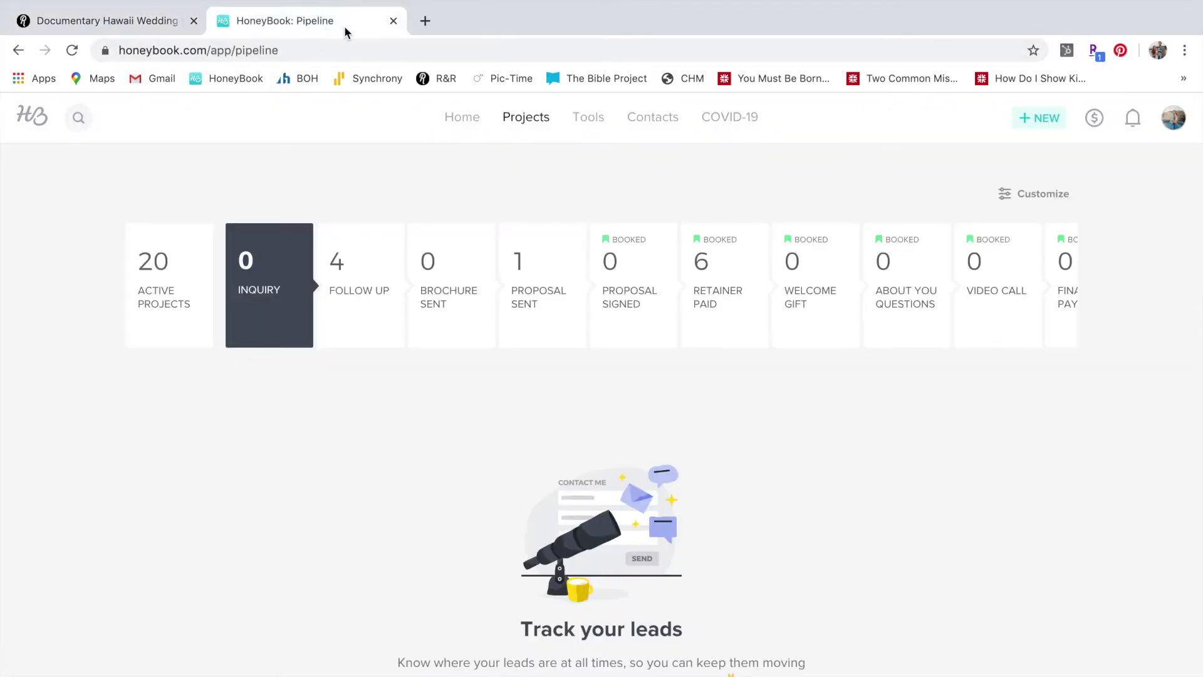
click(424, 21)
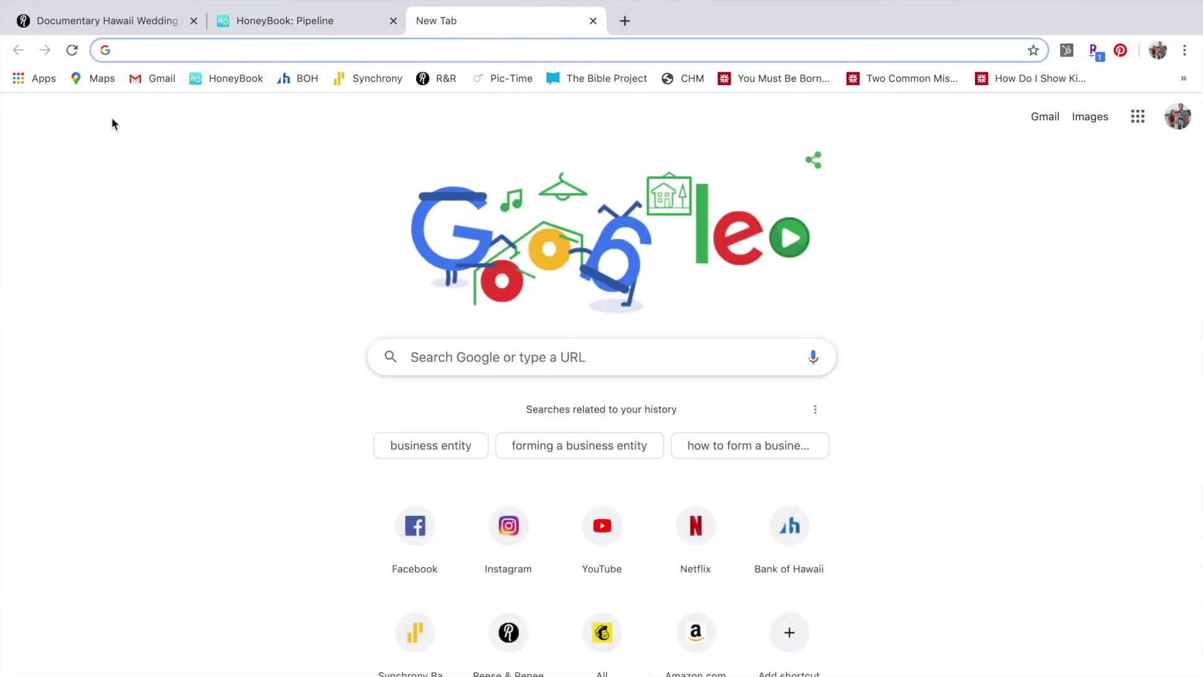
click(160, 79)
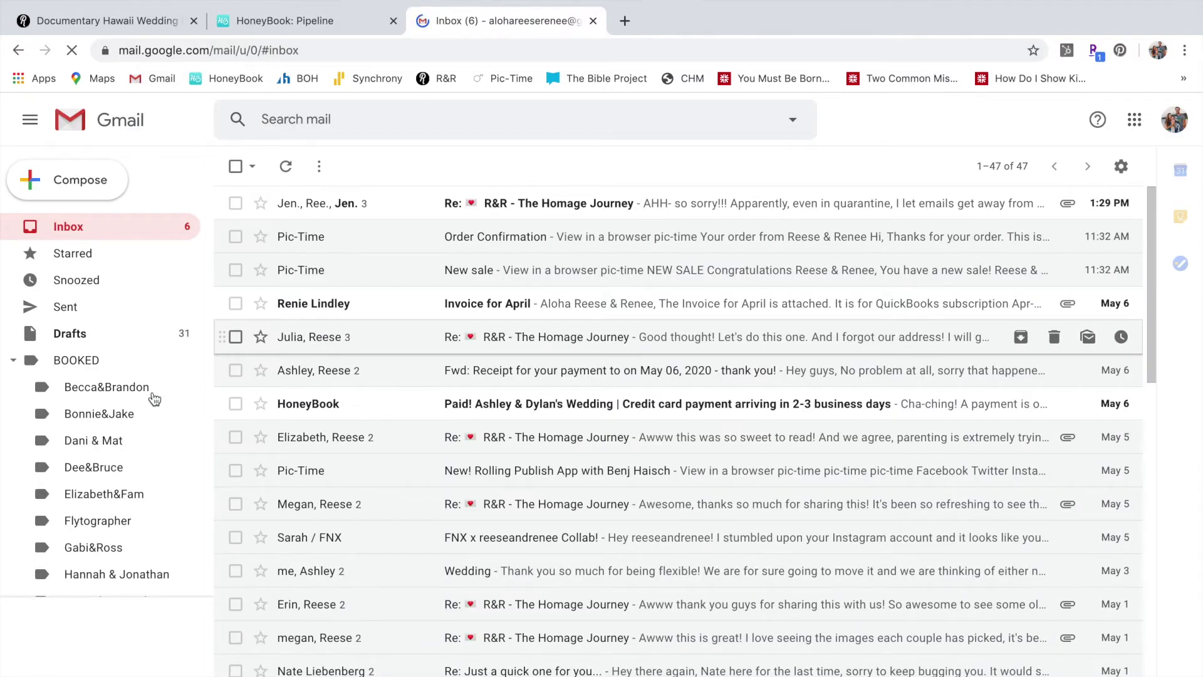
scroll(107, 385, down, 3)
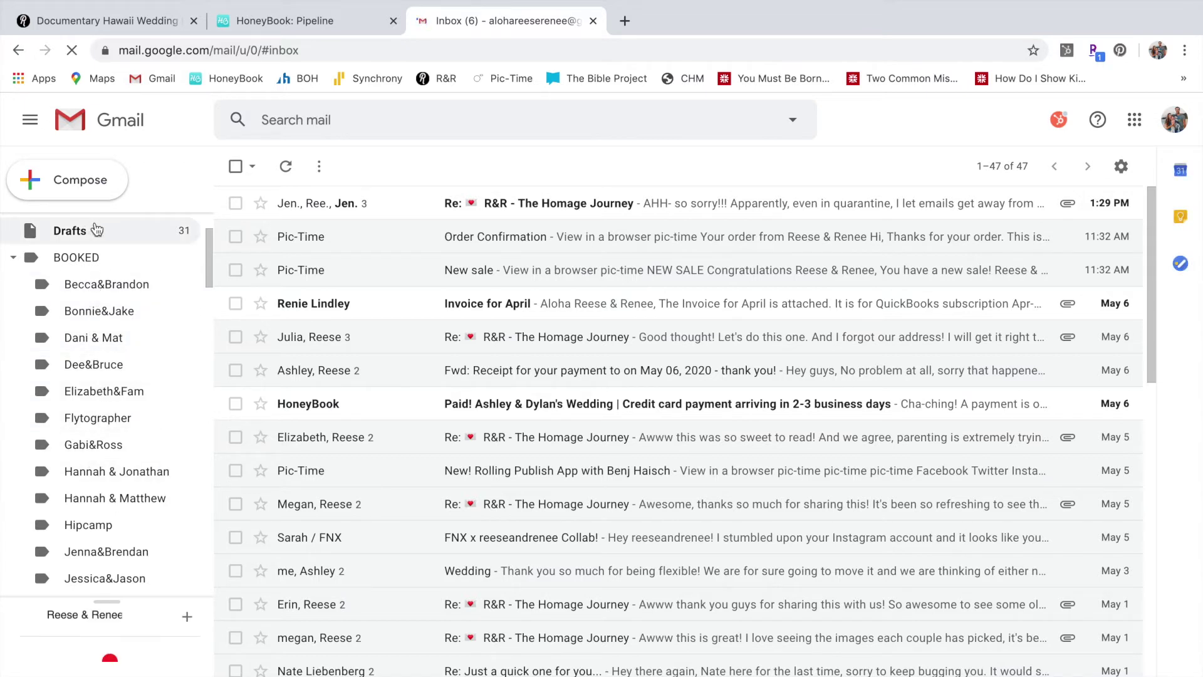
In the HoneyBook pipeline, open the Follow Up wedding project dated Sep 04, 2020 and examine its message history
click(315, 35)
double_click(369, 285)
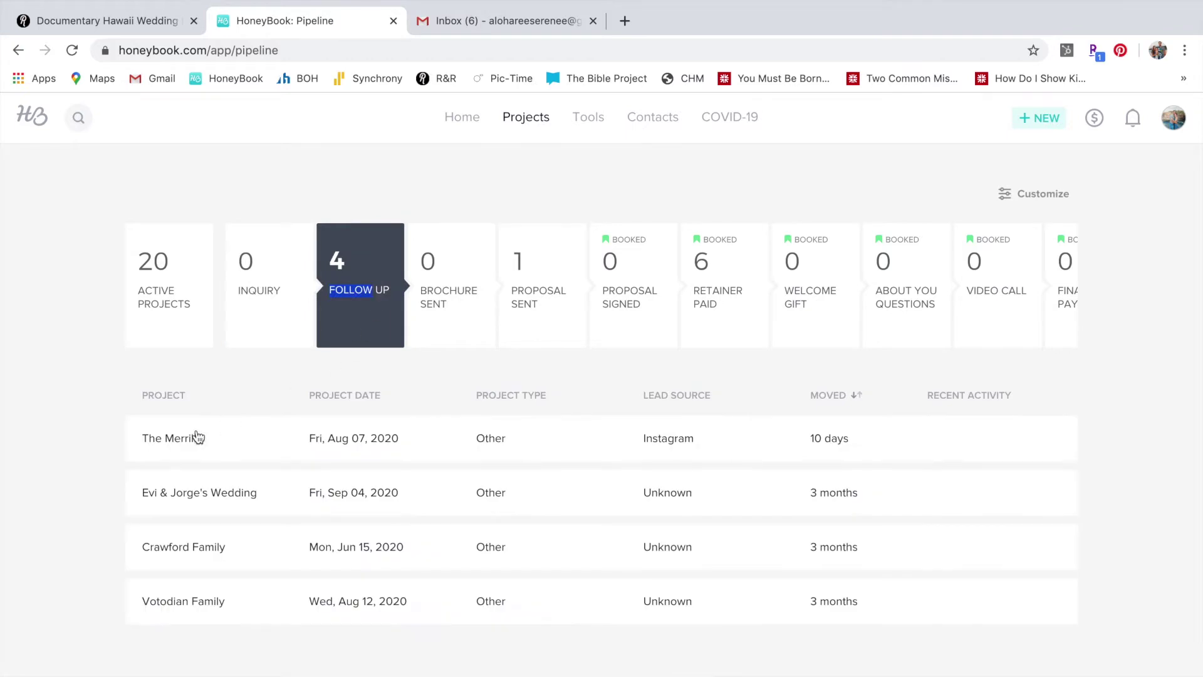
click(211, 503)
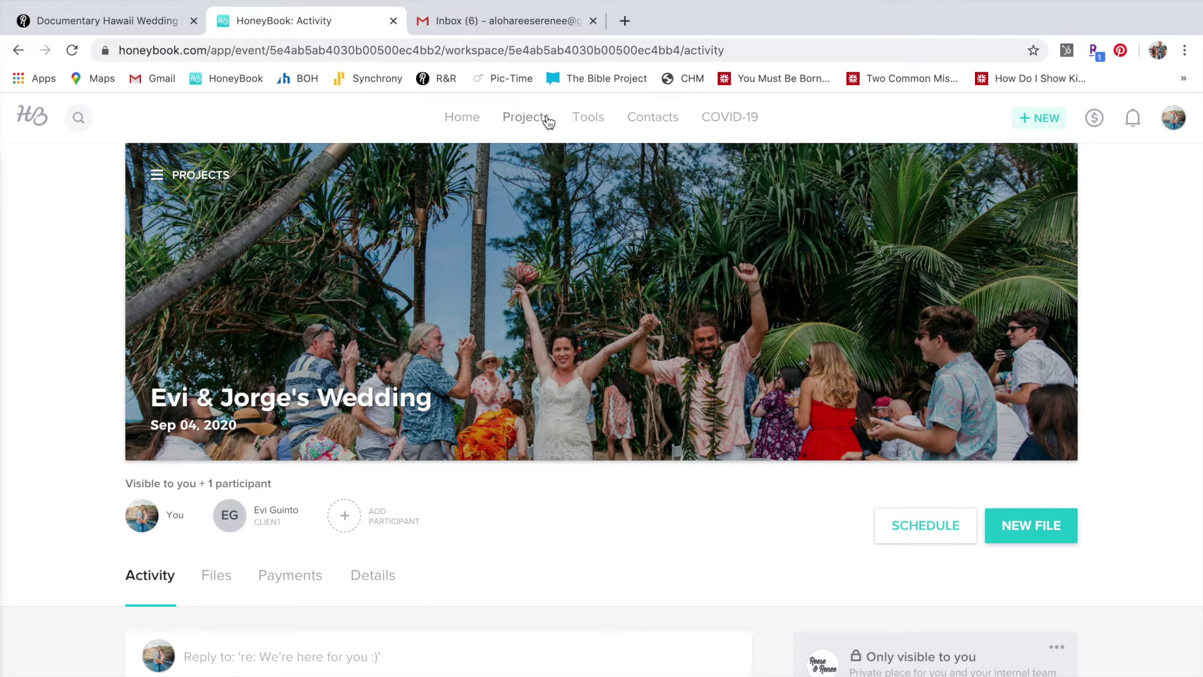
scroll(54, 545, down, 5)
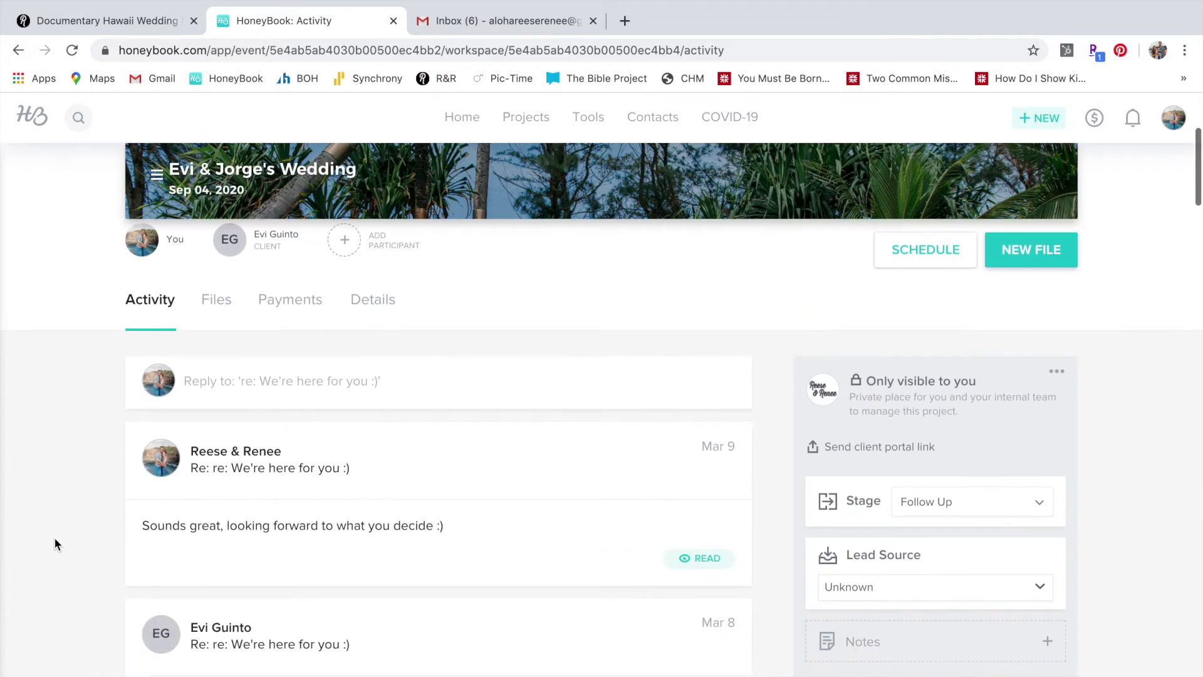
scroll(55, 540, down, 20)
scroll(55, 544, down, 20)
scroll(55, 544, down, 20)
scroll(55, 544, up, 20)
scroll(54, 536, up, 20)
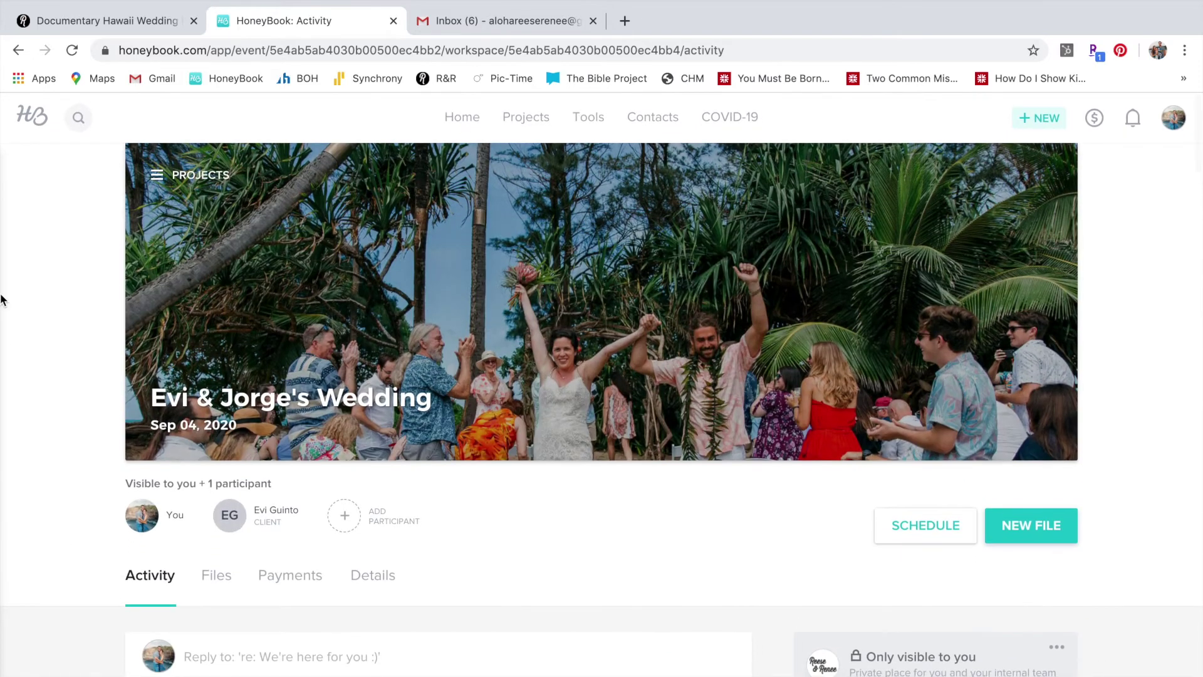
Return to the projects pipeline and open the HoneyBook calendar
click(527, 120)
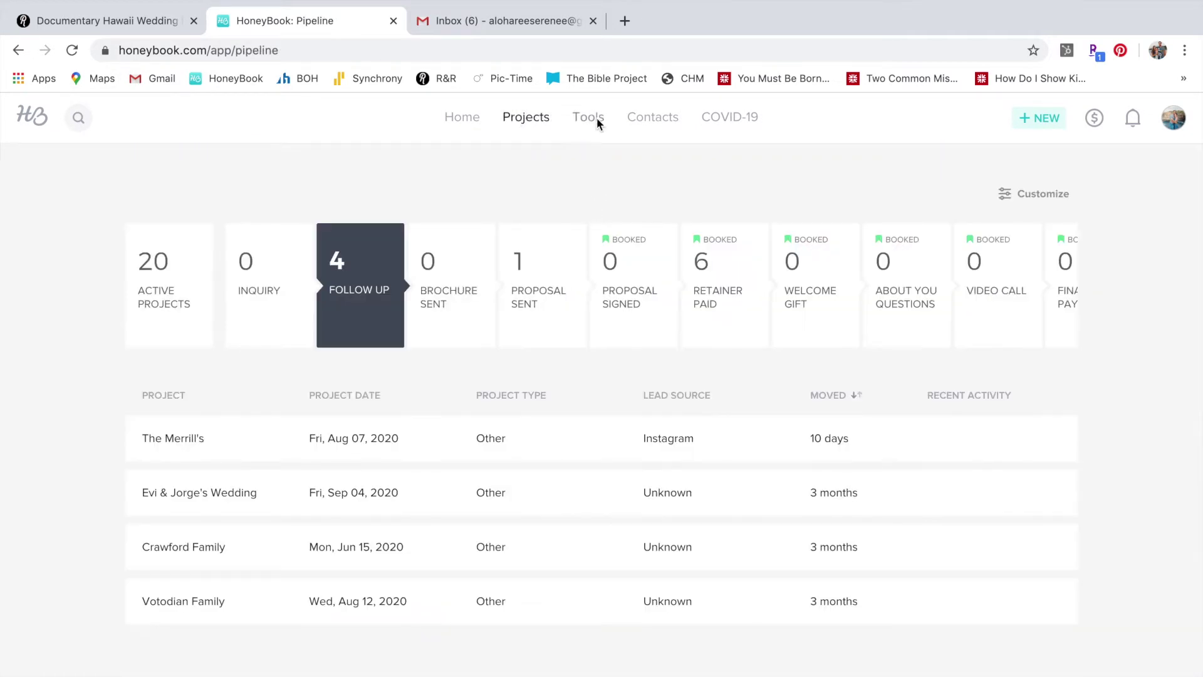
mouse_move(597, 118)
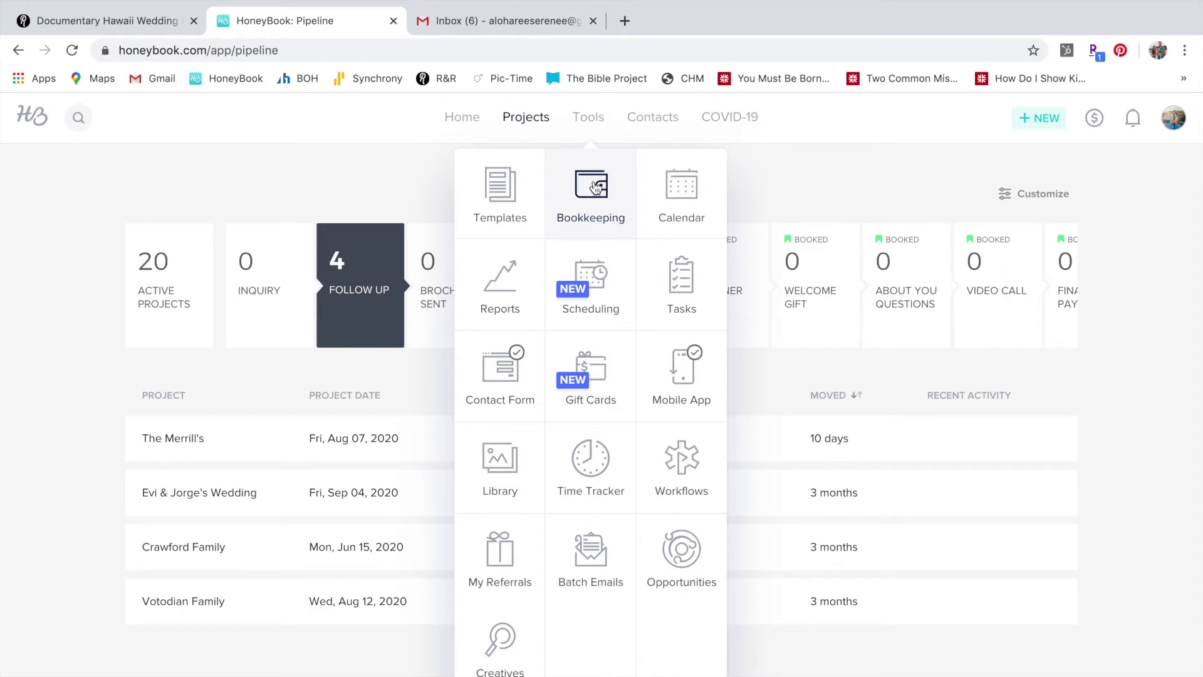
click(692, 217)
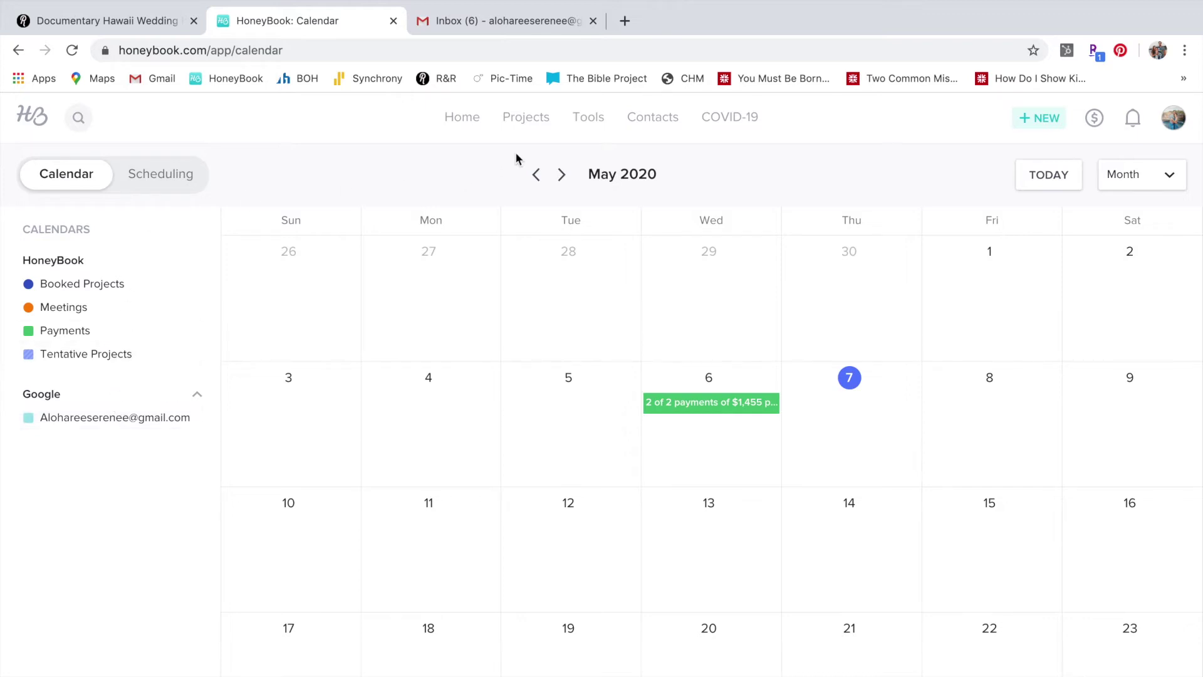
Open the HoneyBook templates area and enter the Email templates
click(599, 115)
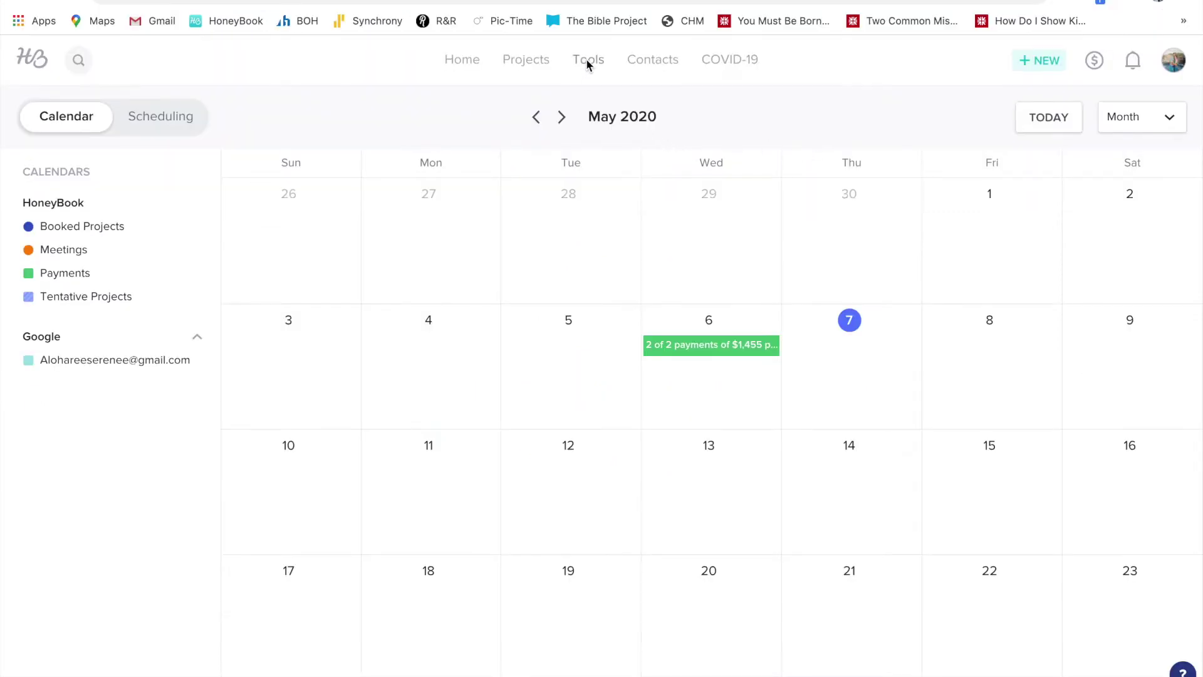
mouse_move(585, 56)
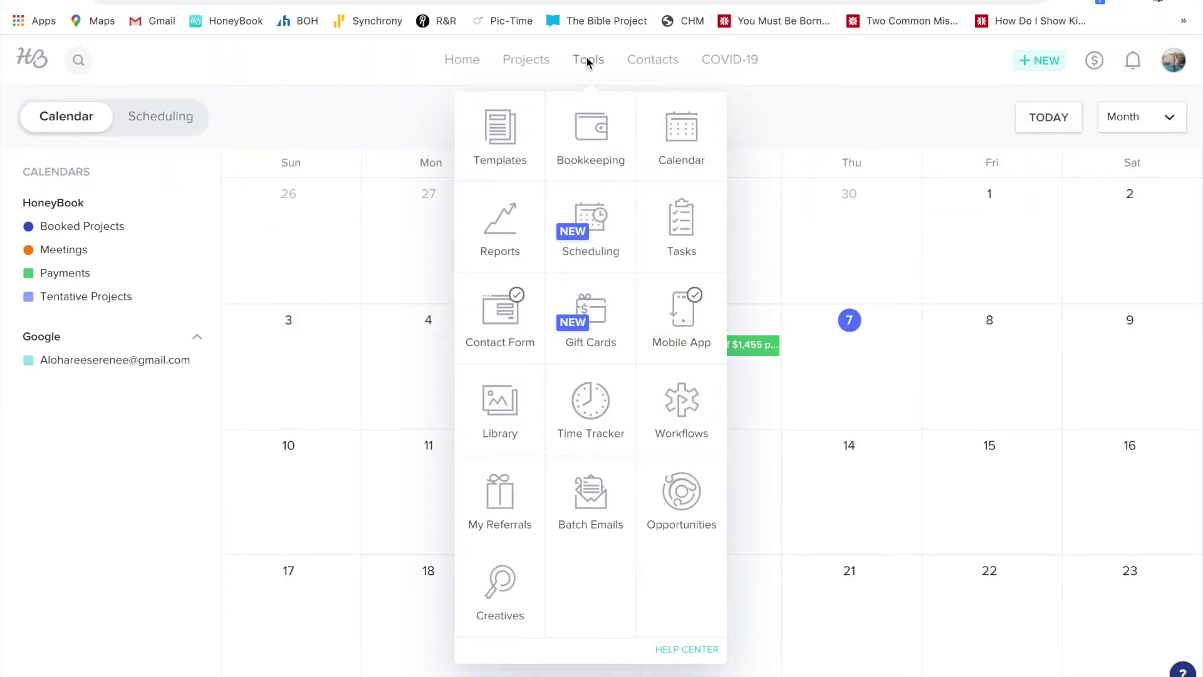
click(508, 161)
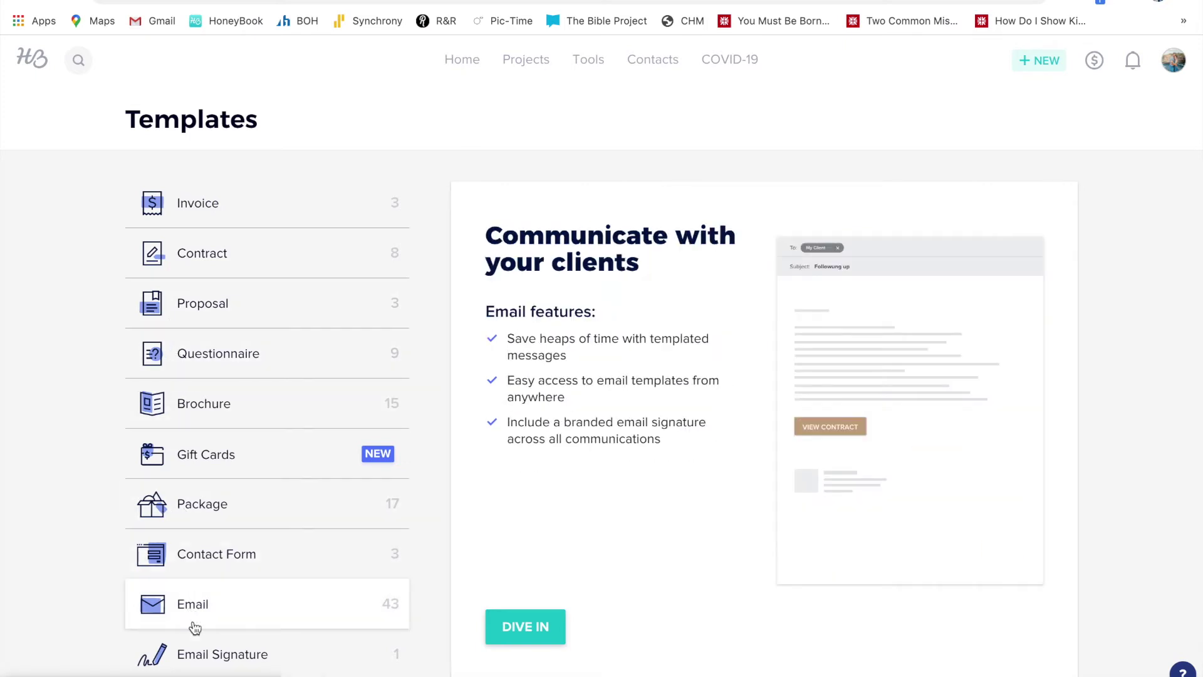
click(219, 623)
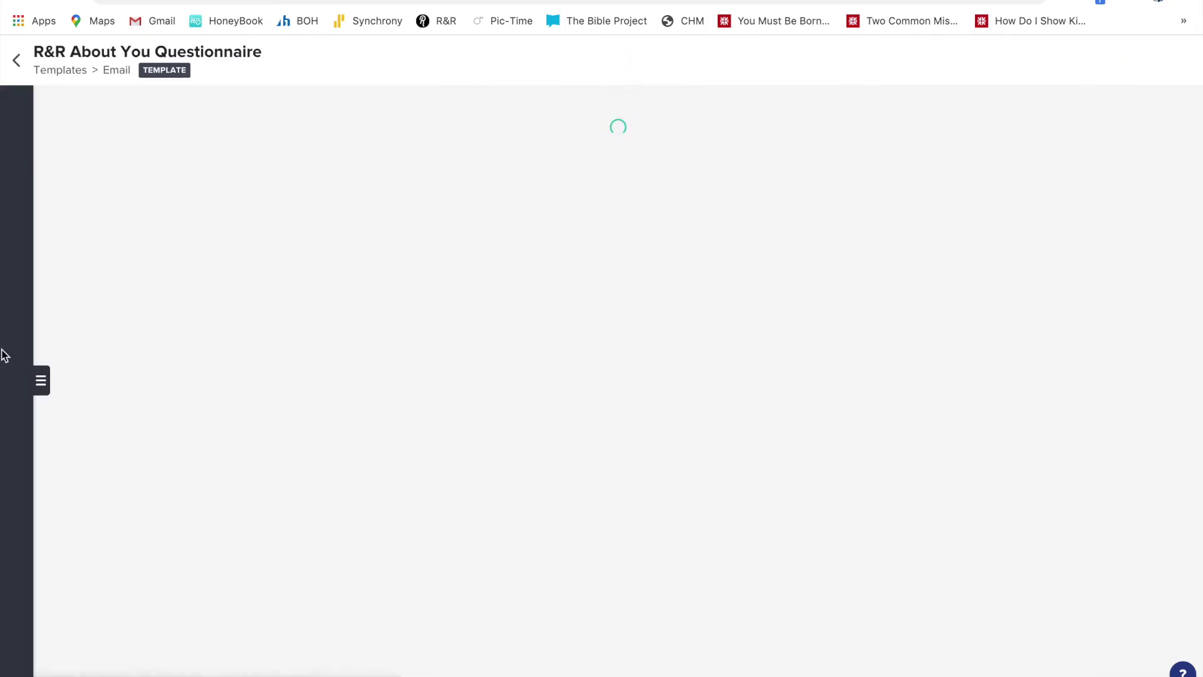
Expand the list of saved email templates to look through it, and return to the Templates overview
click(41, 381)
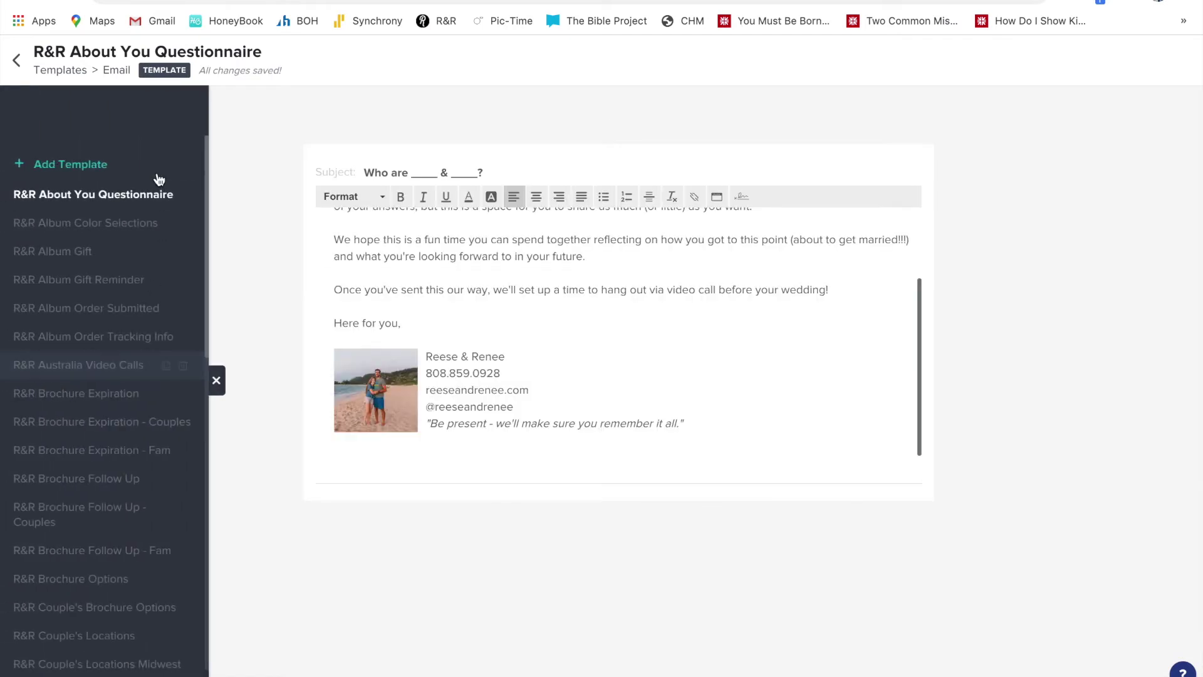
scroll(110, 421, down, 10)
click(216, 381)
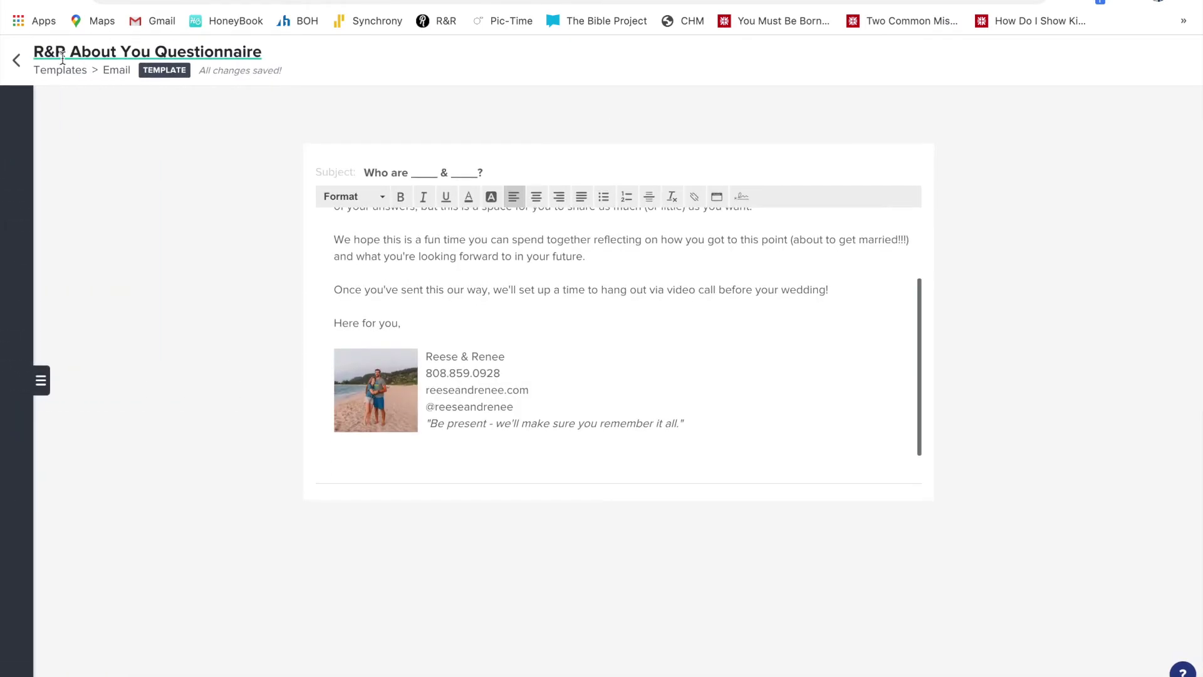
click(16, 61)
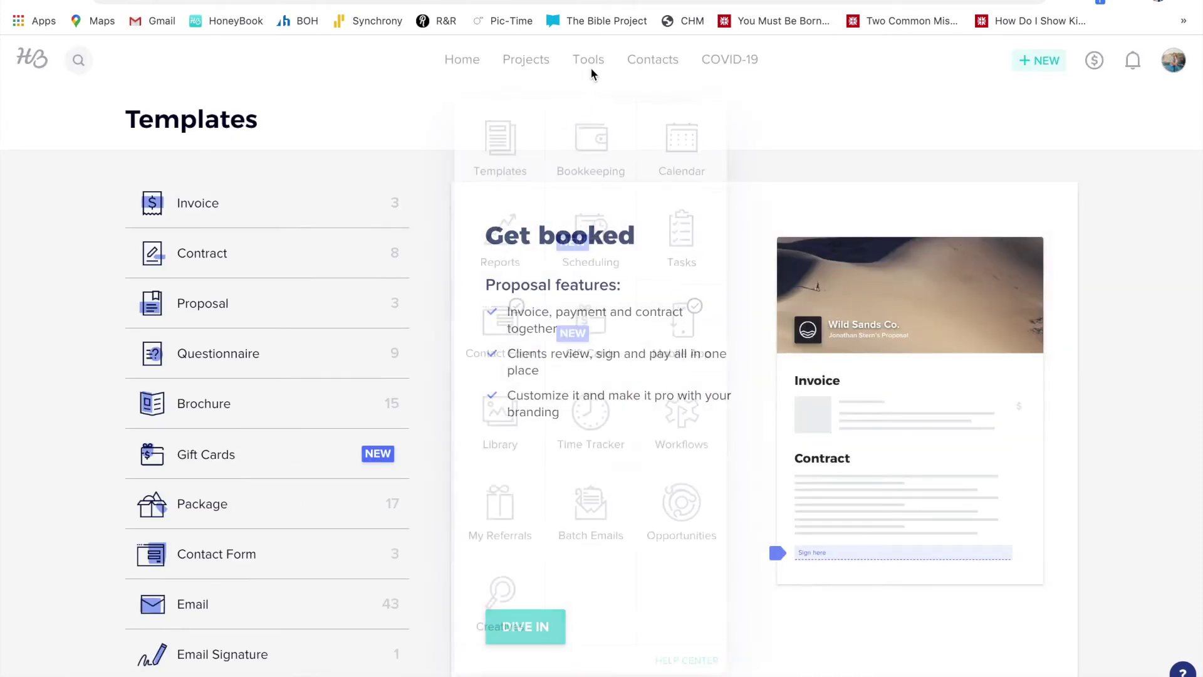
Open the R&R Wedding Workflow to examine its automated steps, and leave it without editing
click(591, 69)
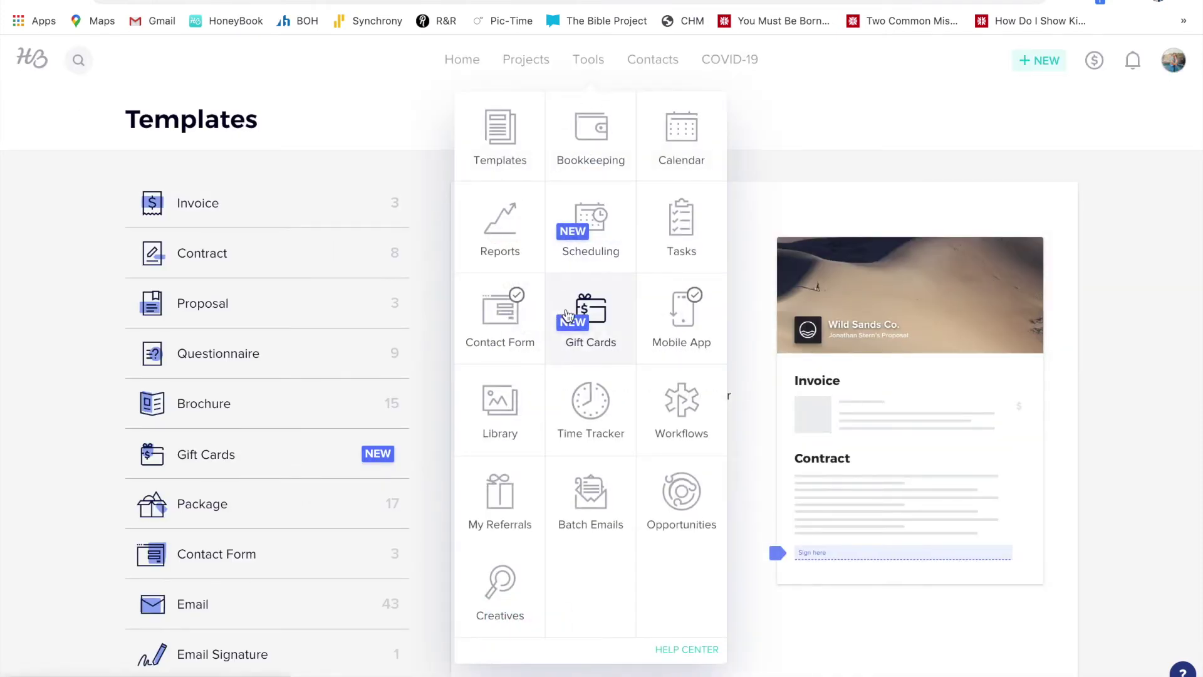
click(659, 416)
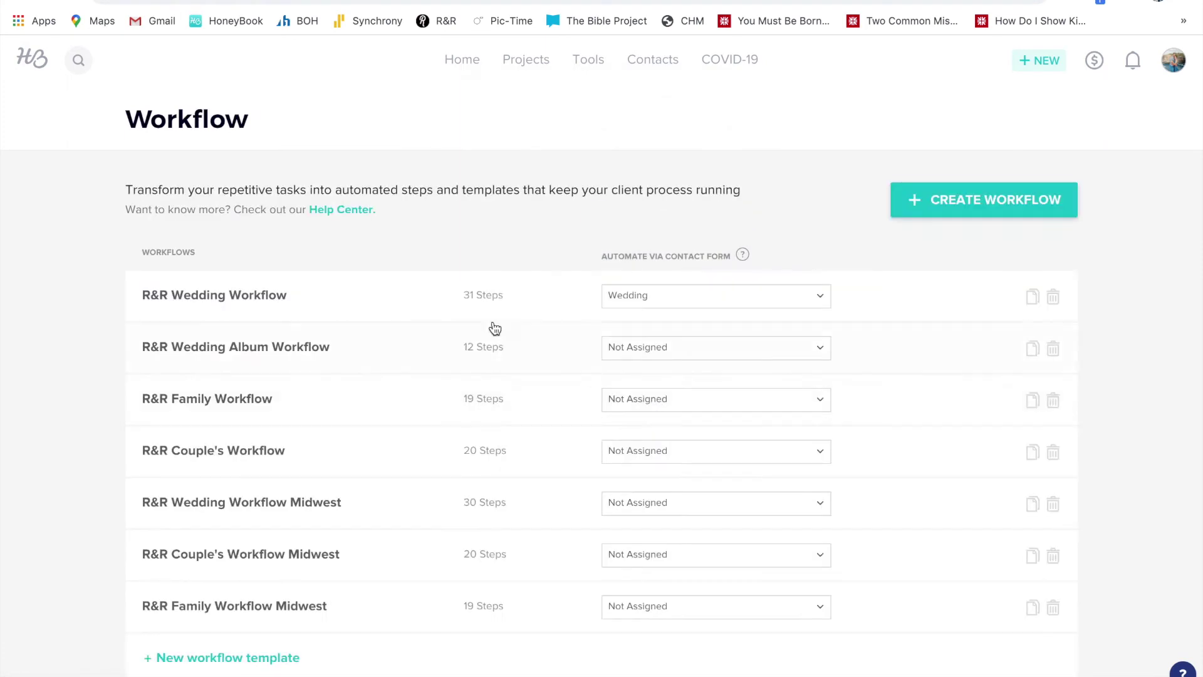
click(901, 303)
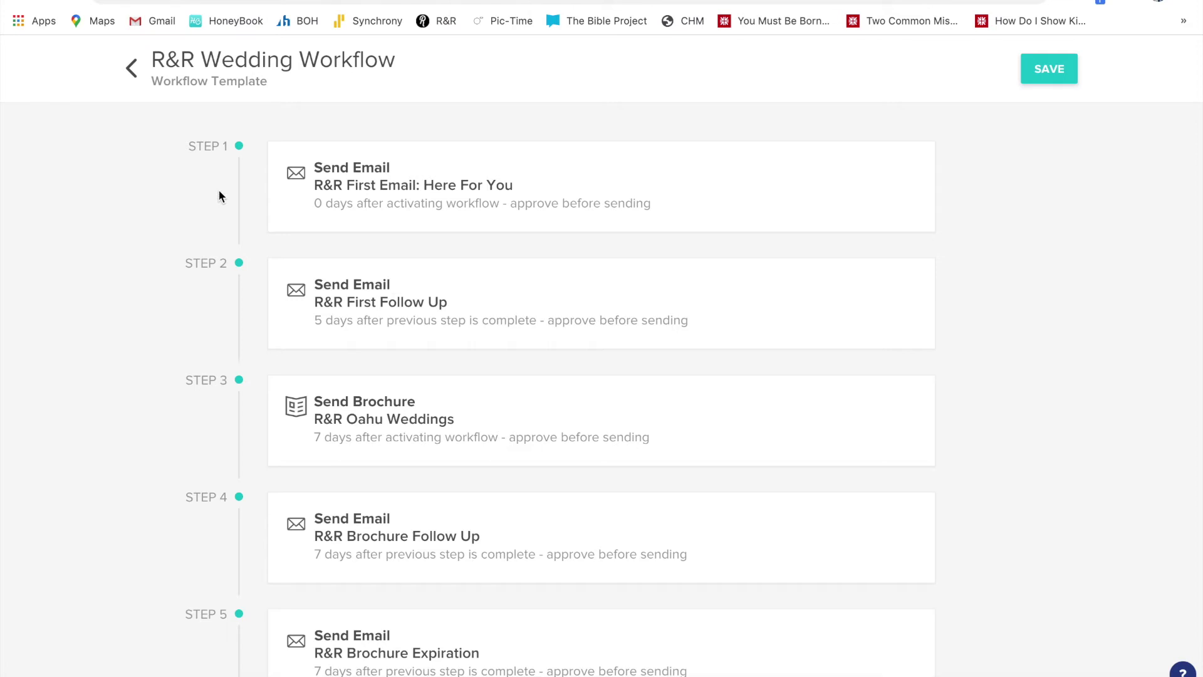
click(139, 78)
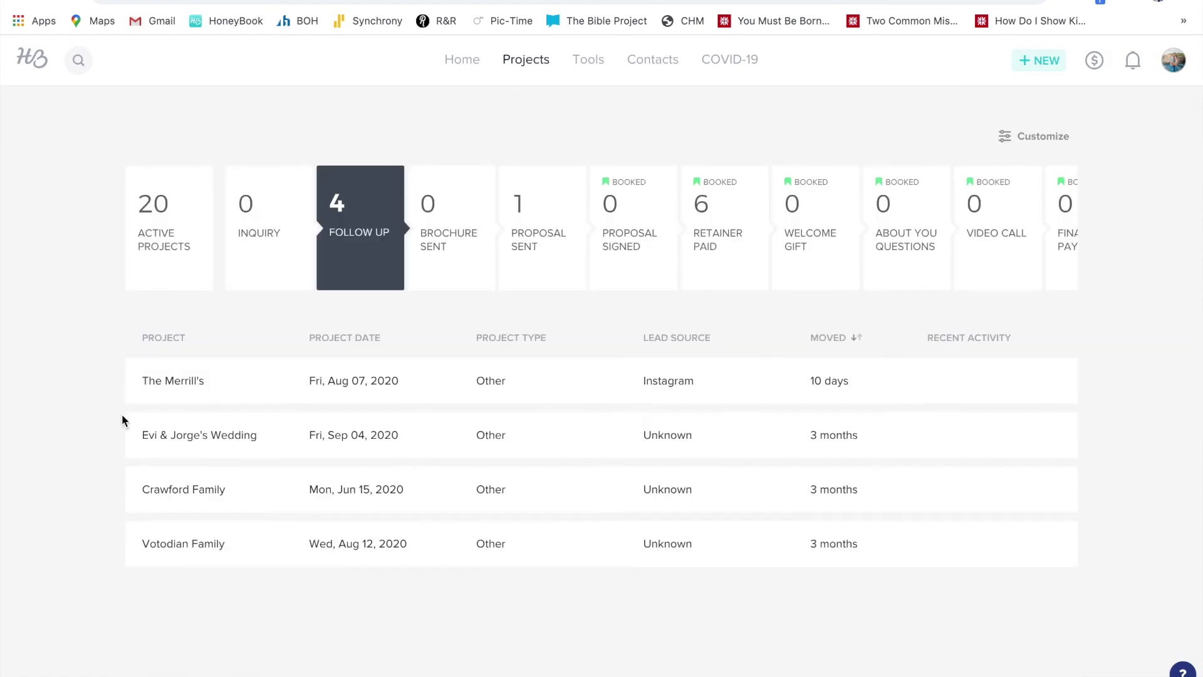
Show the projects in the Planning stage of the pipeline and open the wedding project dated Jun 20, 2020
scroll(564, 230, right, 10)
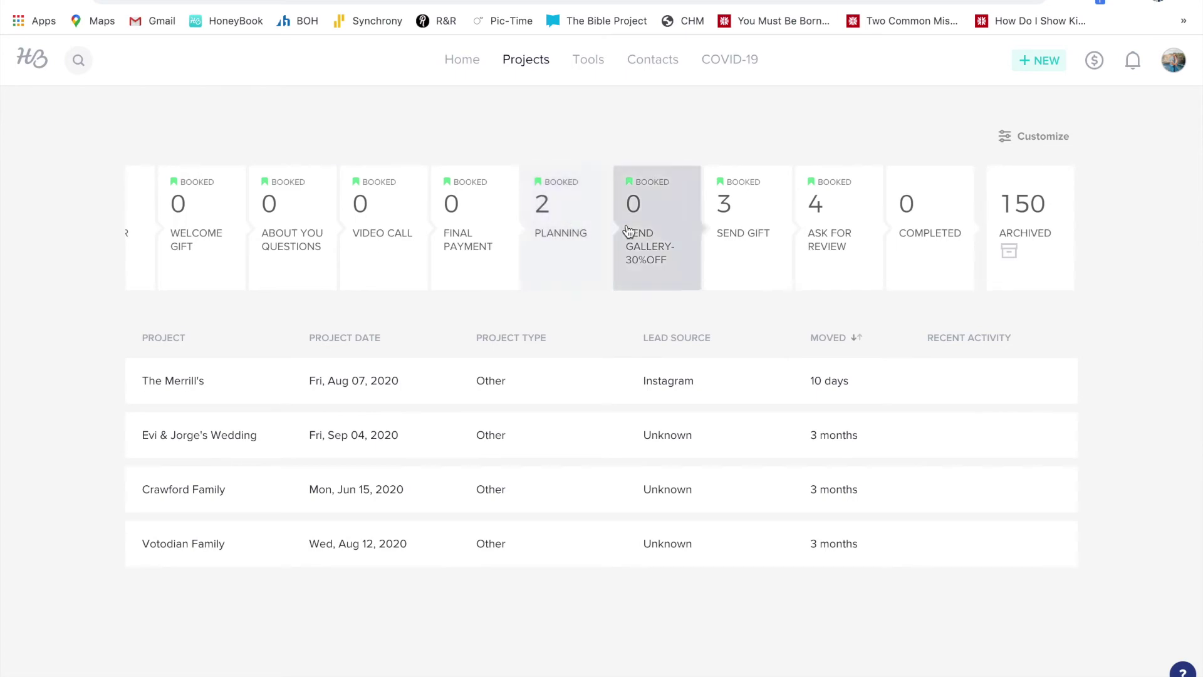
click(580, 232)
click(552, 397)
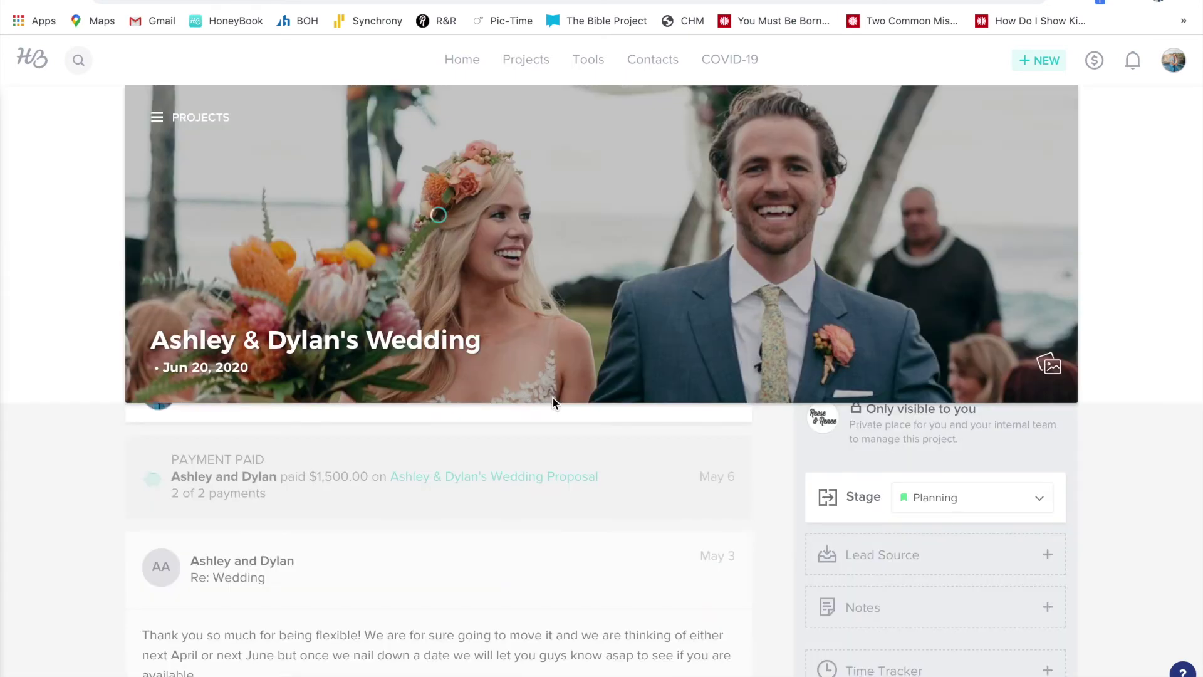
Open the wedding proposal from the project's payment activity and review its package items and payment schedule
scroll(487, 465, down, 4)
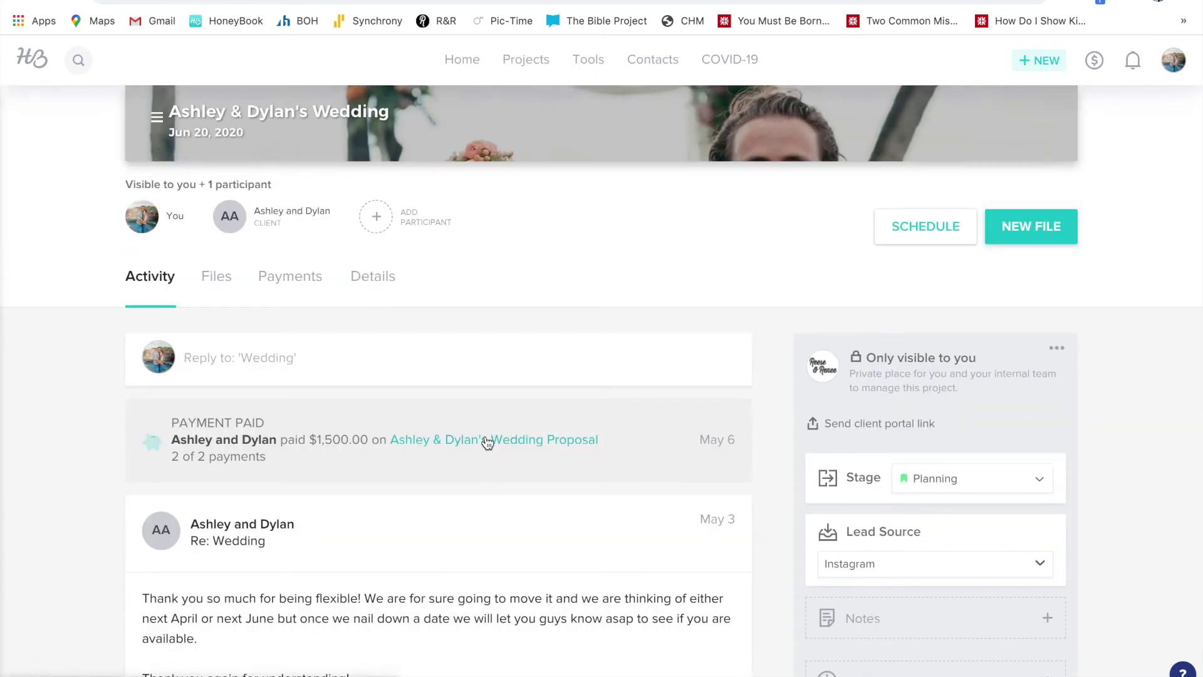
click(487, 440)
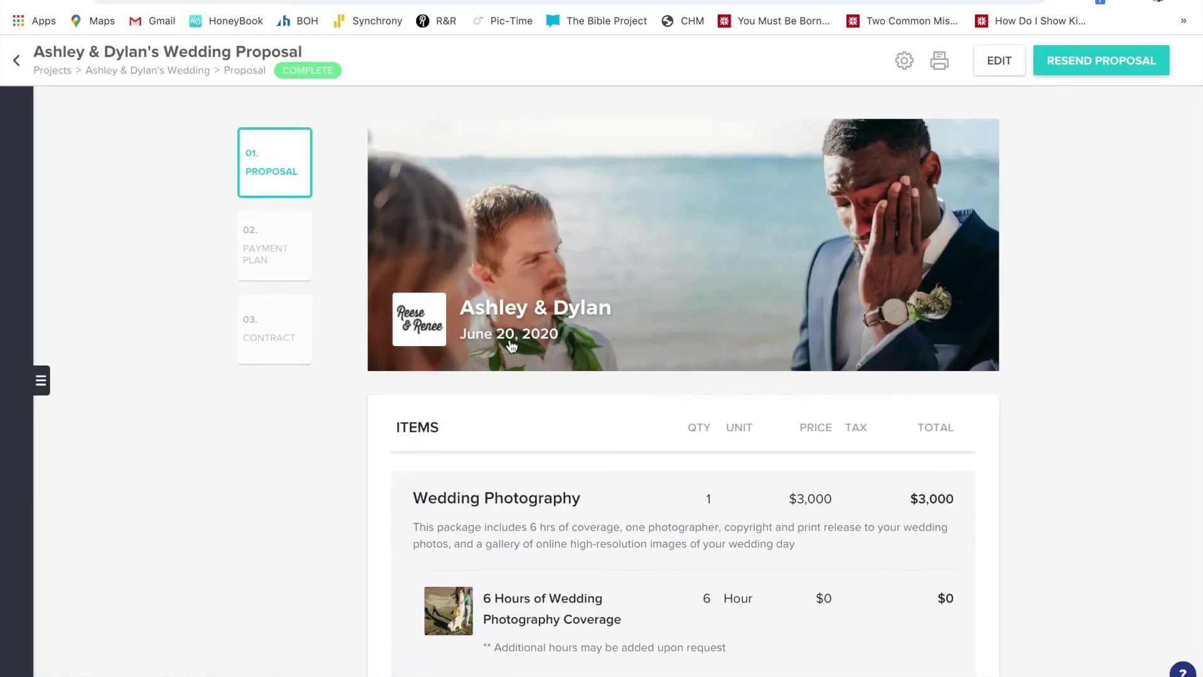
scroll(1081, 394, down, 5)
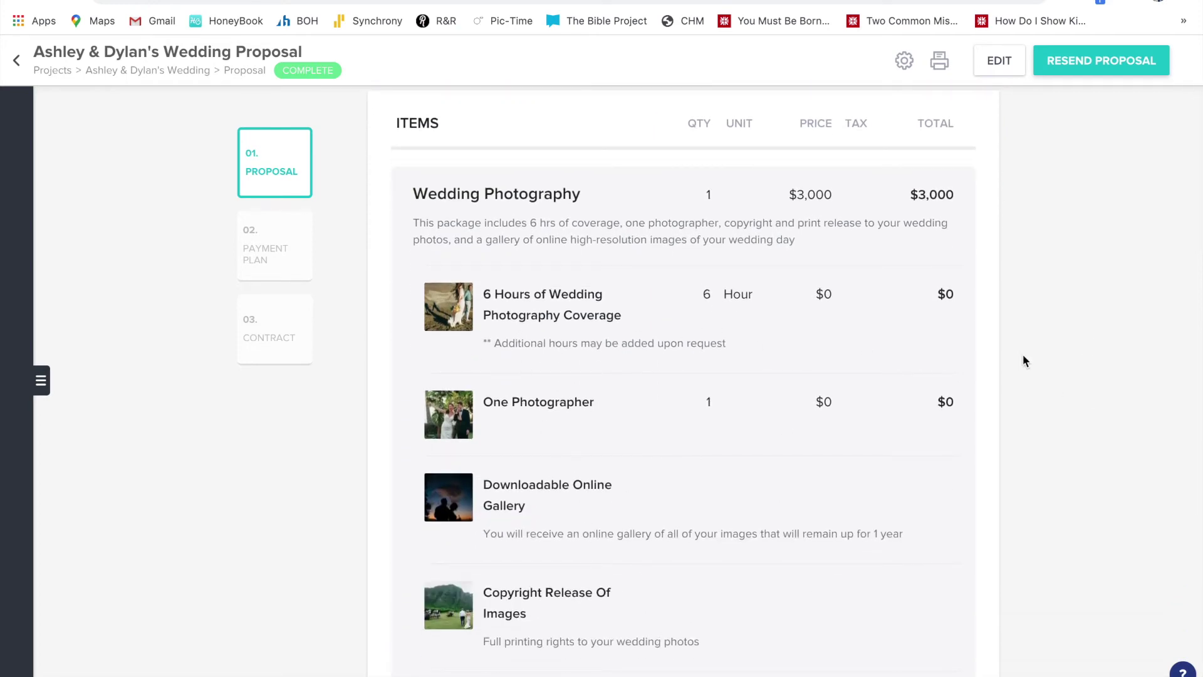
scroll(1041, 419, down, 9)
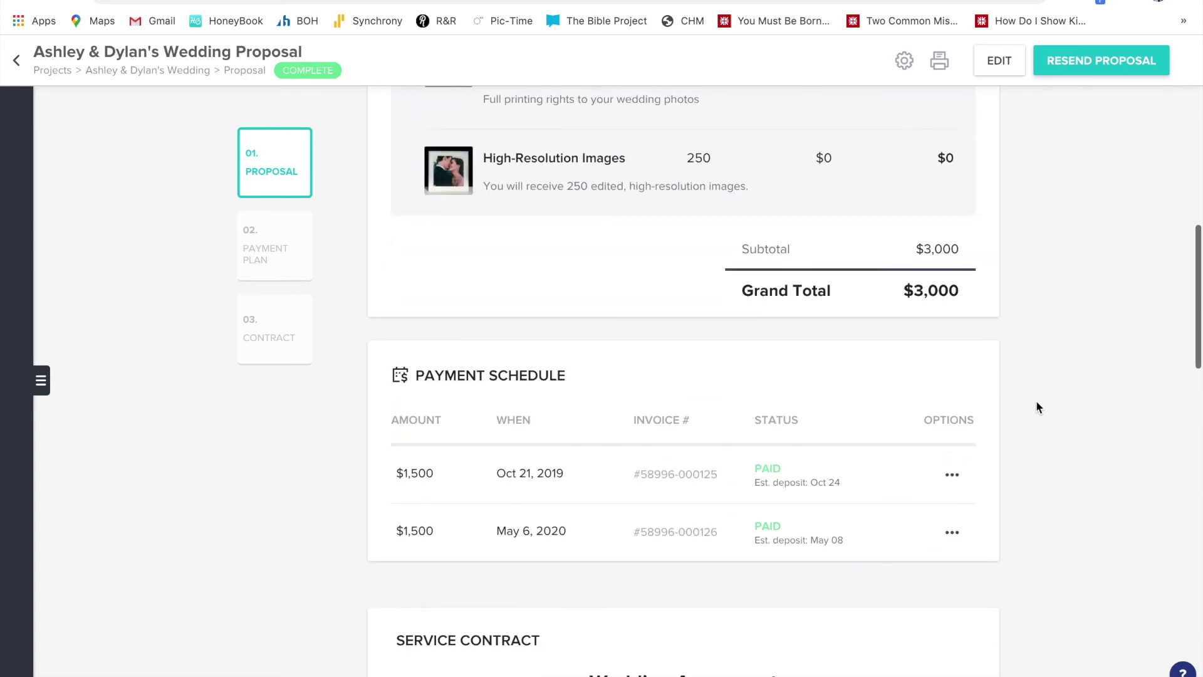
scroll(1036, 408, down, 4)
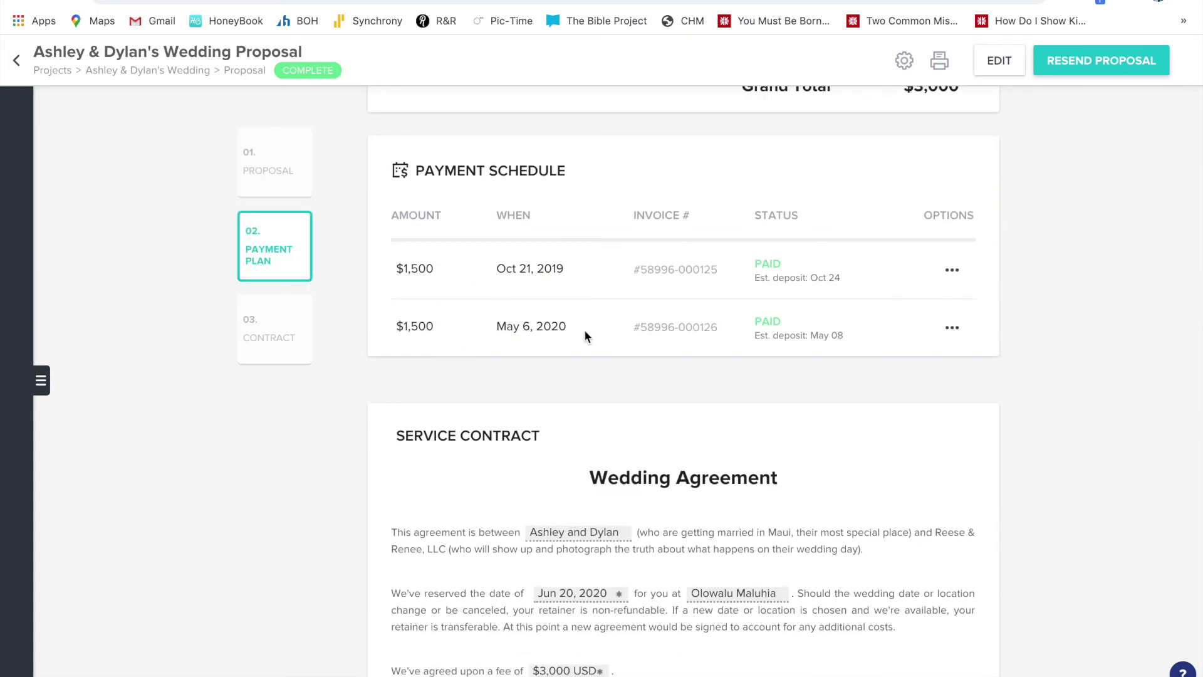
Read through the proposal's Wedding Agreement service contract down to the signatures, and return to the start of the proposal
scroll(1027, 453, down, 5)
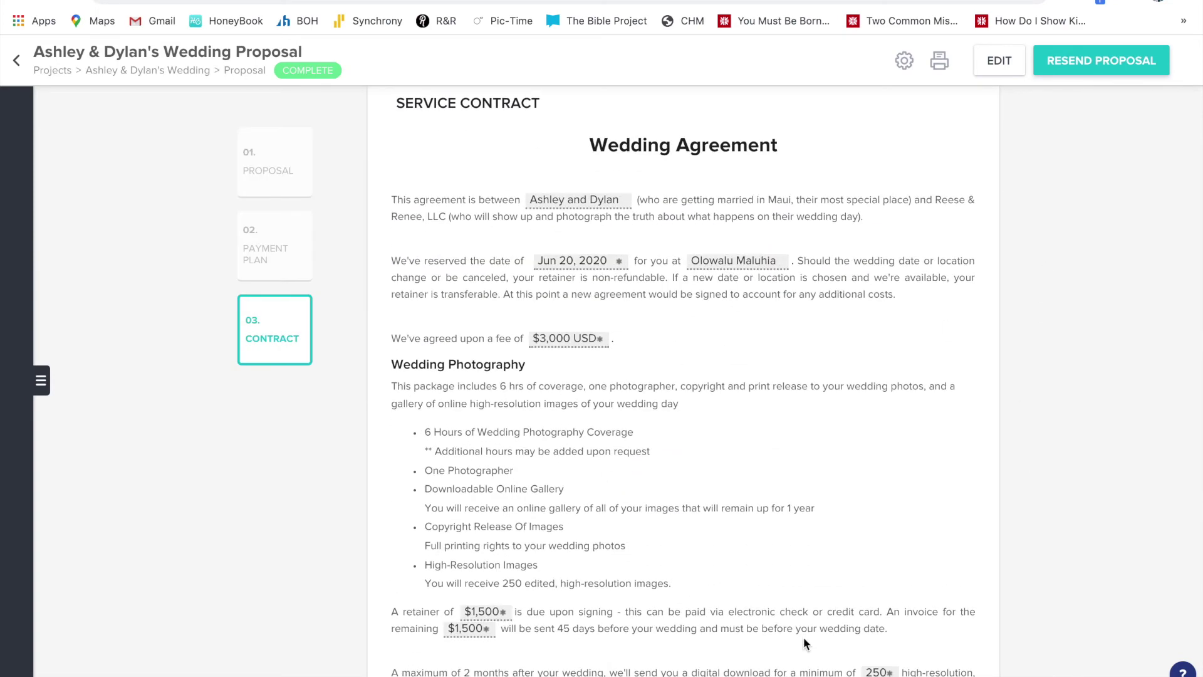
scroll(1021, 550, down, 10)
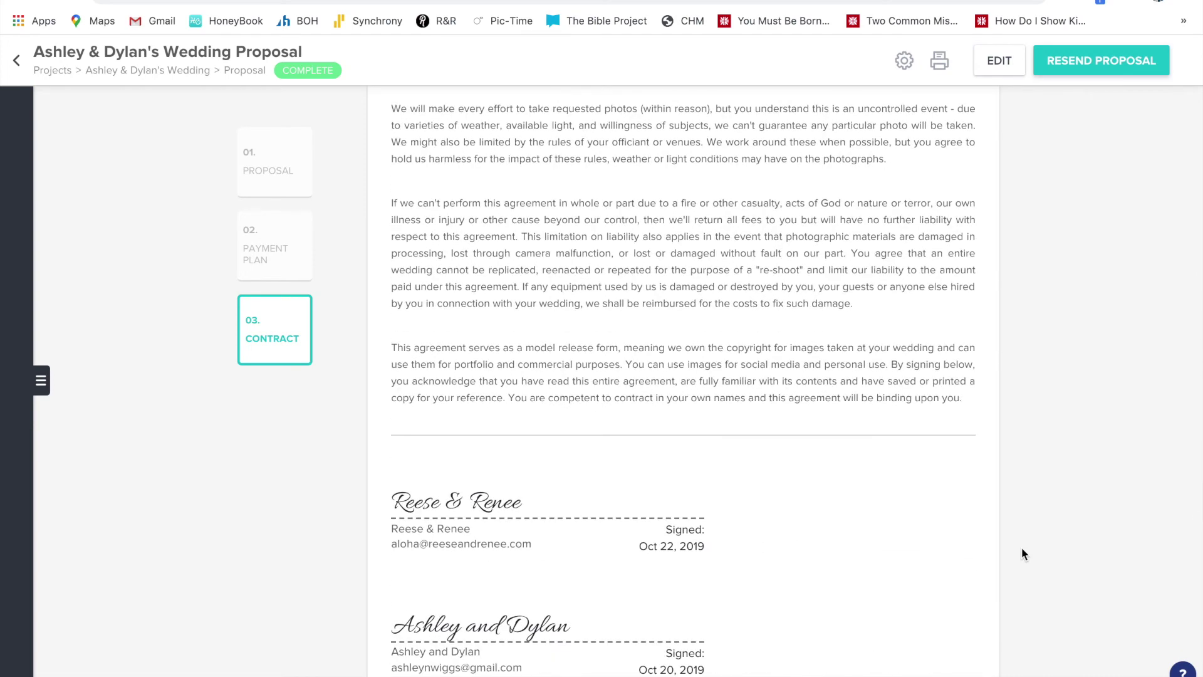
scroll(1023, 553, down, 3)
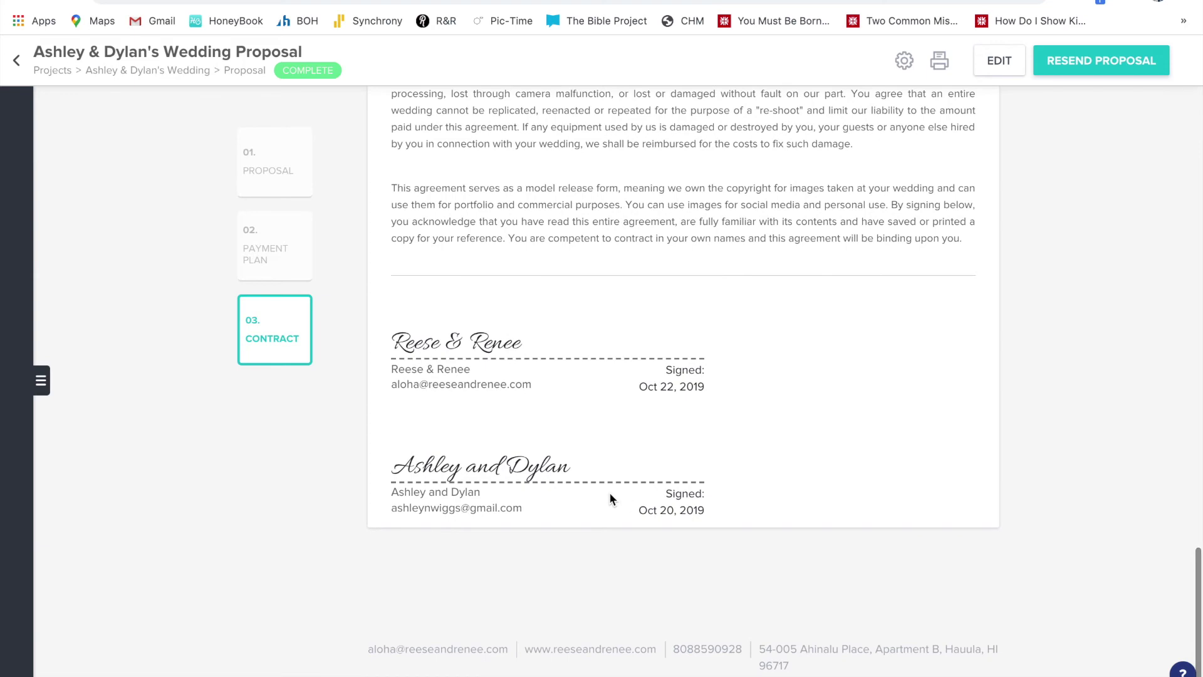
scroll(1085, 257, up, 20)
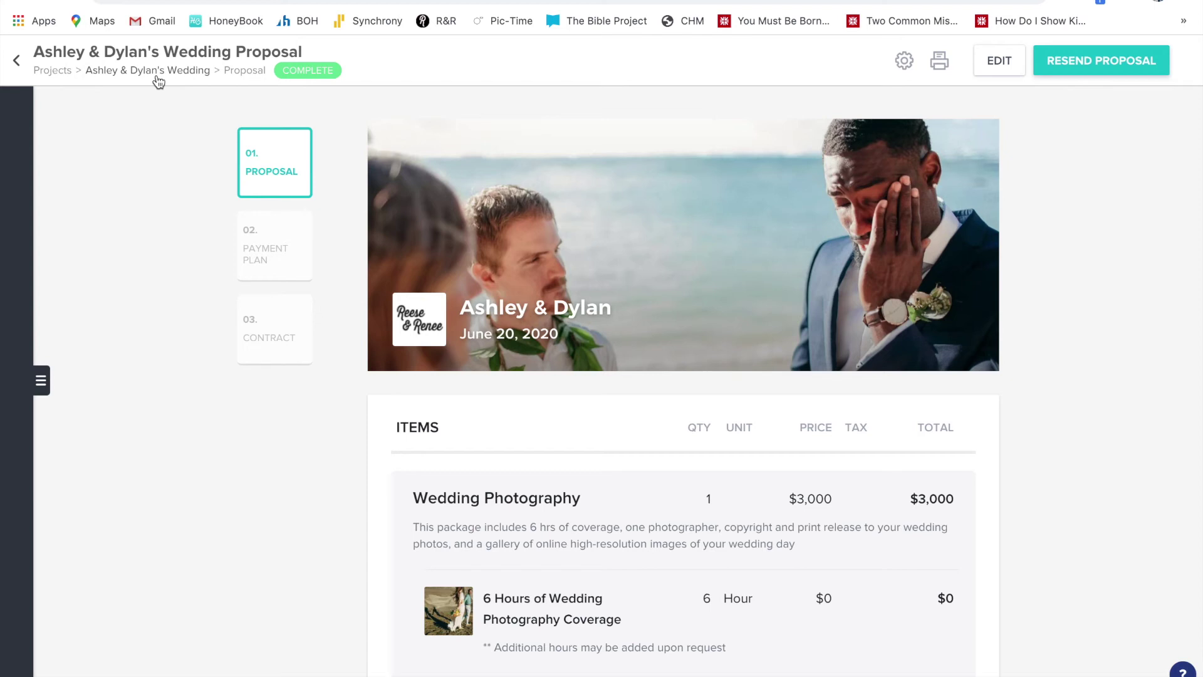
Leave the proposal, open Reports and examine the distribution of incoming leads by lead source for Jan 01, 2019 to Dec 31, 2019
scroll(192, 417, down, 5)
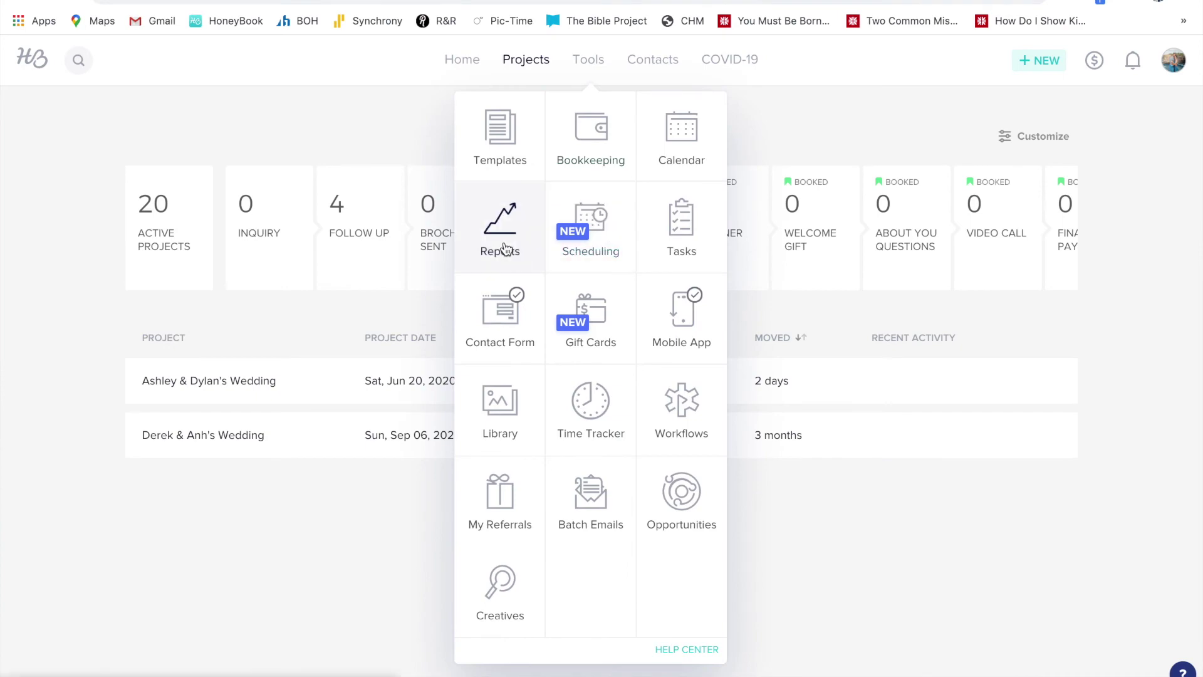
click(502, 238)
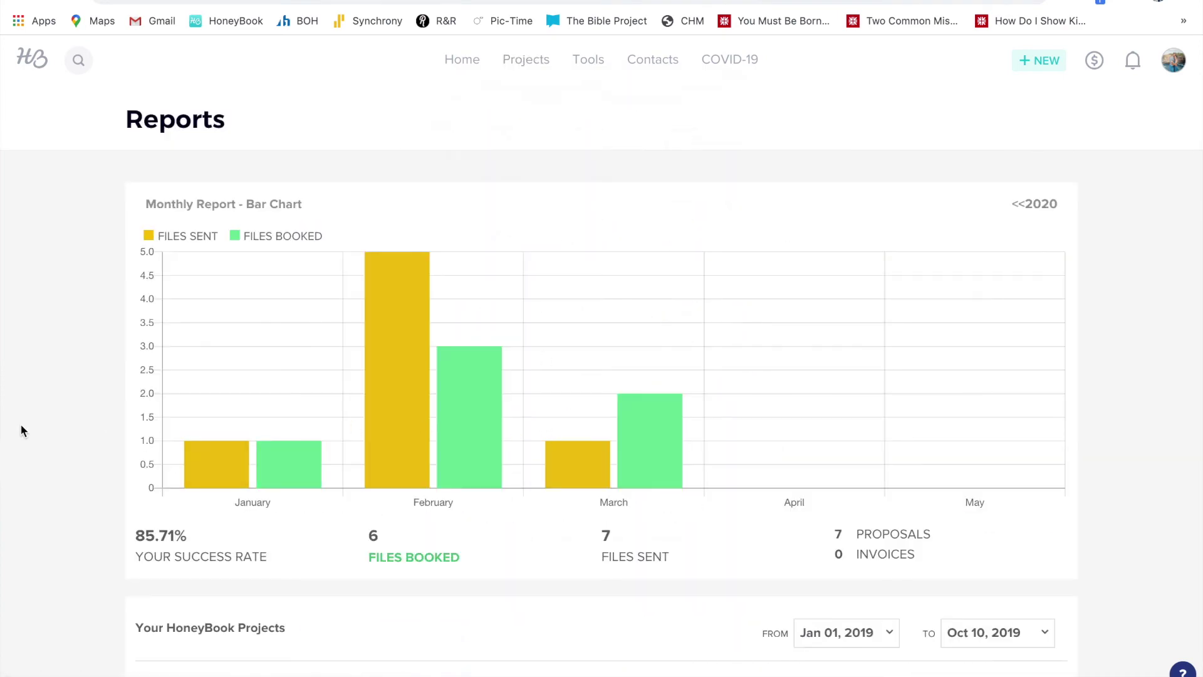
scroll(21, 429, down, 4)
scroll(20, 430, down, 10)
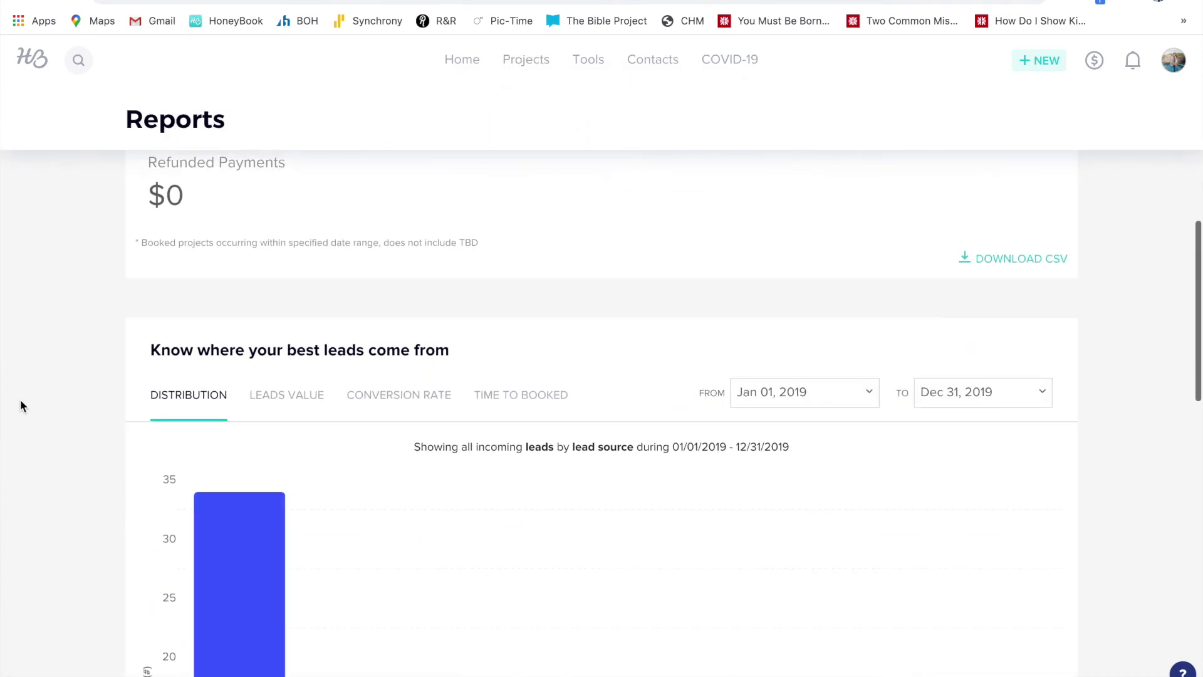
mouse_move(472, 488)
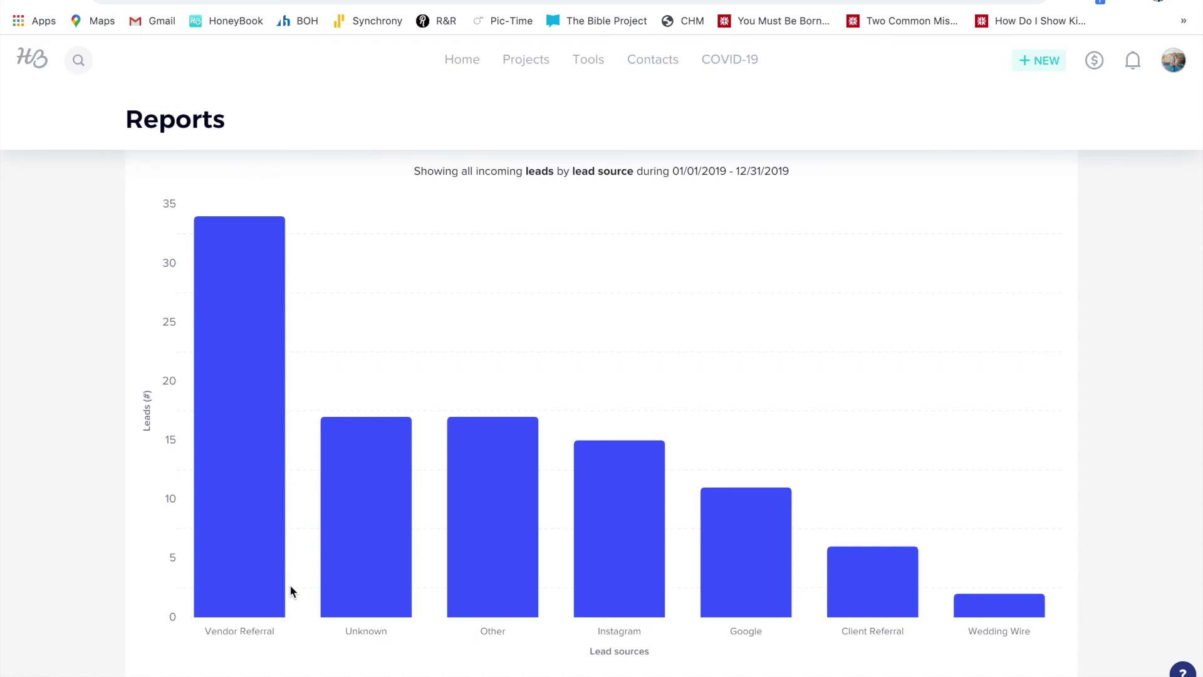
scroll(44, 565, down, 1)
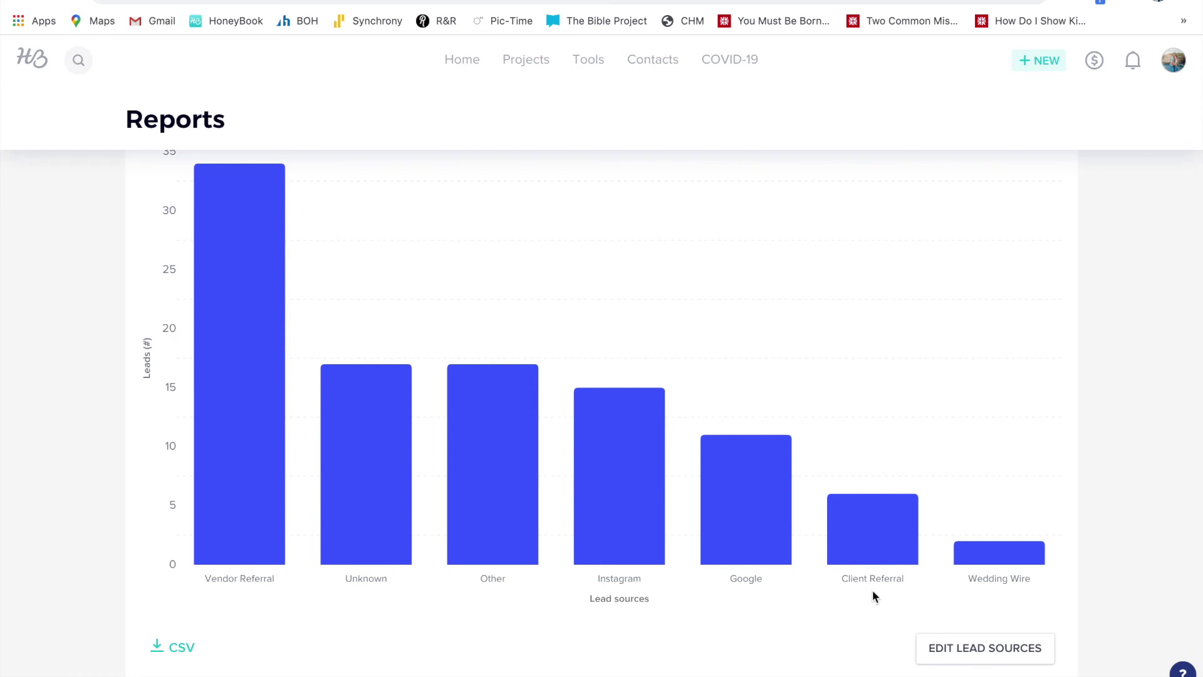
scroll(70, 566, up, 2)
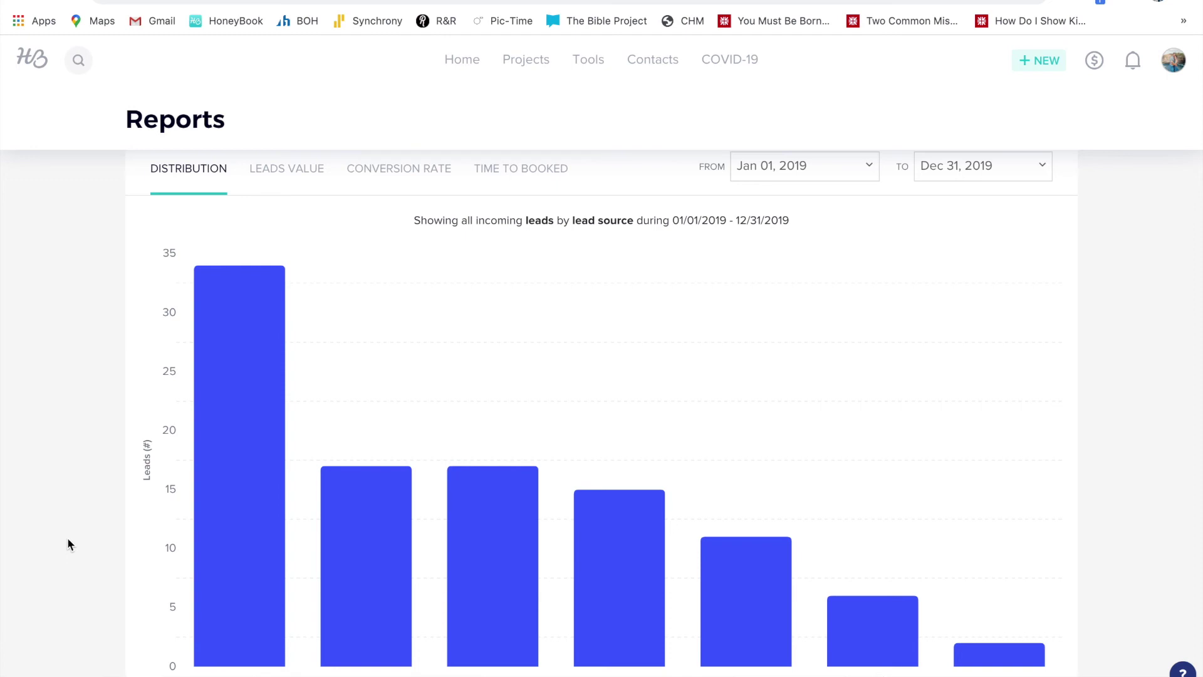
scroll(69, 543, up, 1)
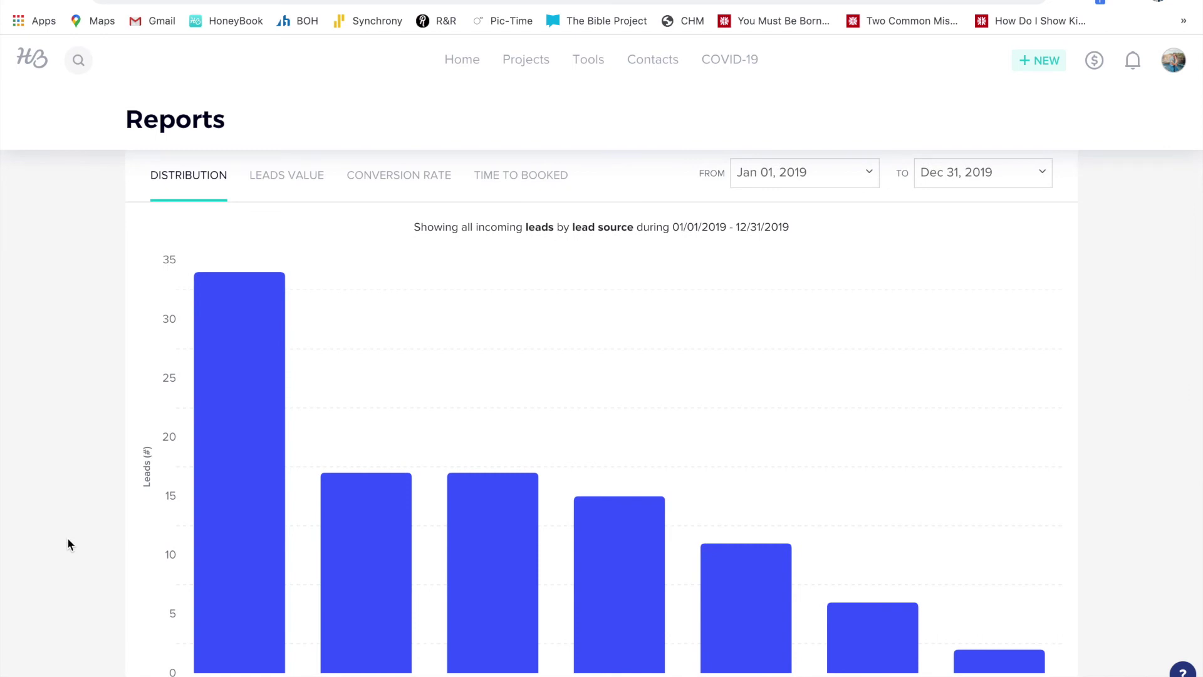
scroll(69, 544, up, 10)
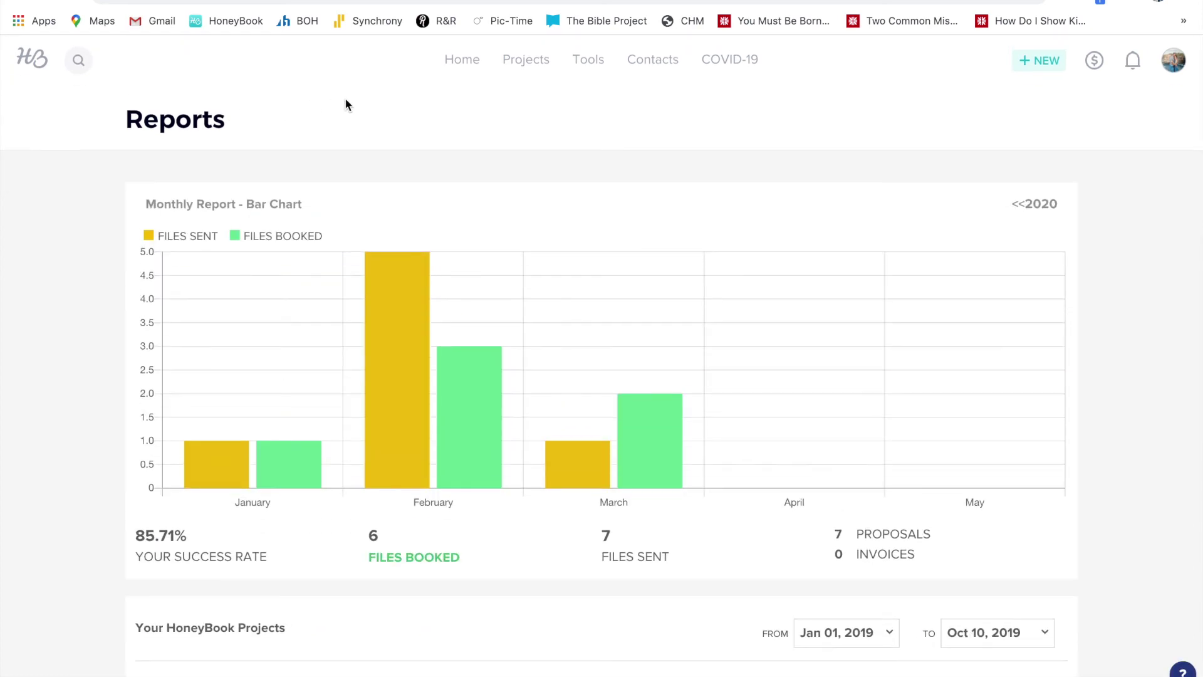
Switch to the photography website's contact form, examine its "How did you find us?" question, and return to HoneyBook
key(ctrl+Tab)
scroll(278, 359, down, 5)
scroll(279, 358, down, 4)
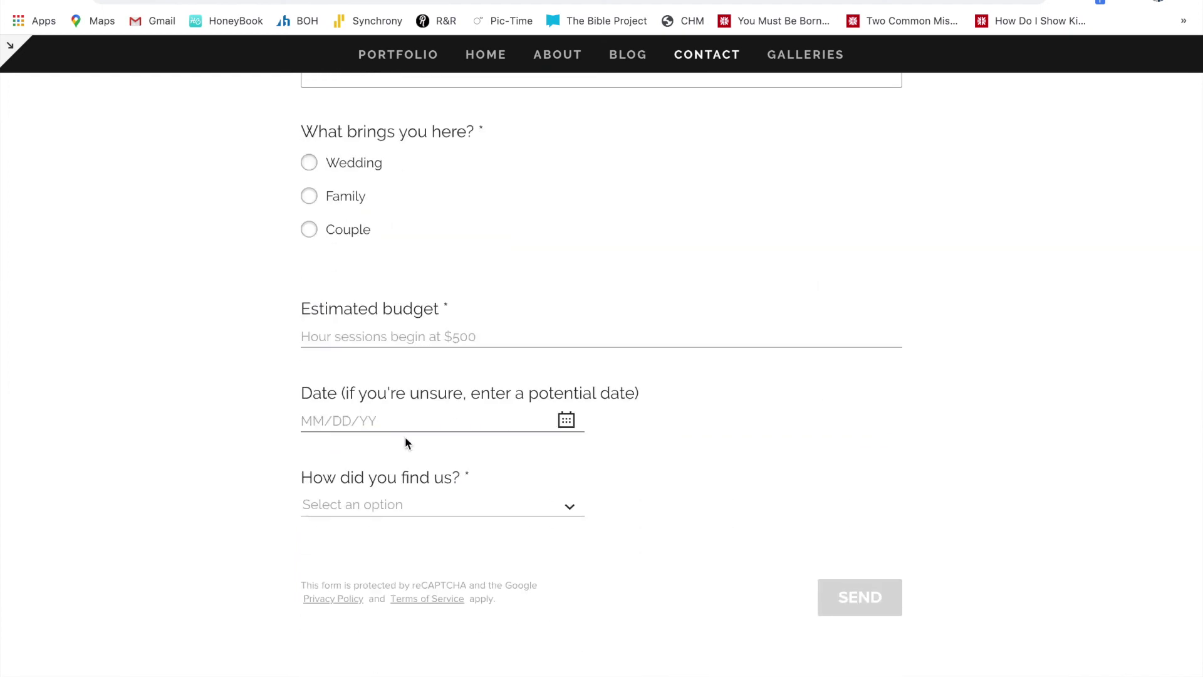
key(ctrl+shift+Tab)
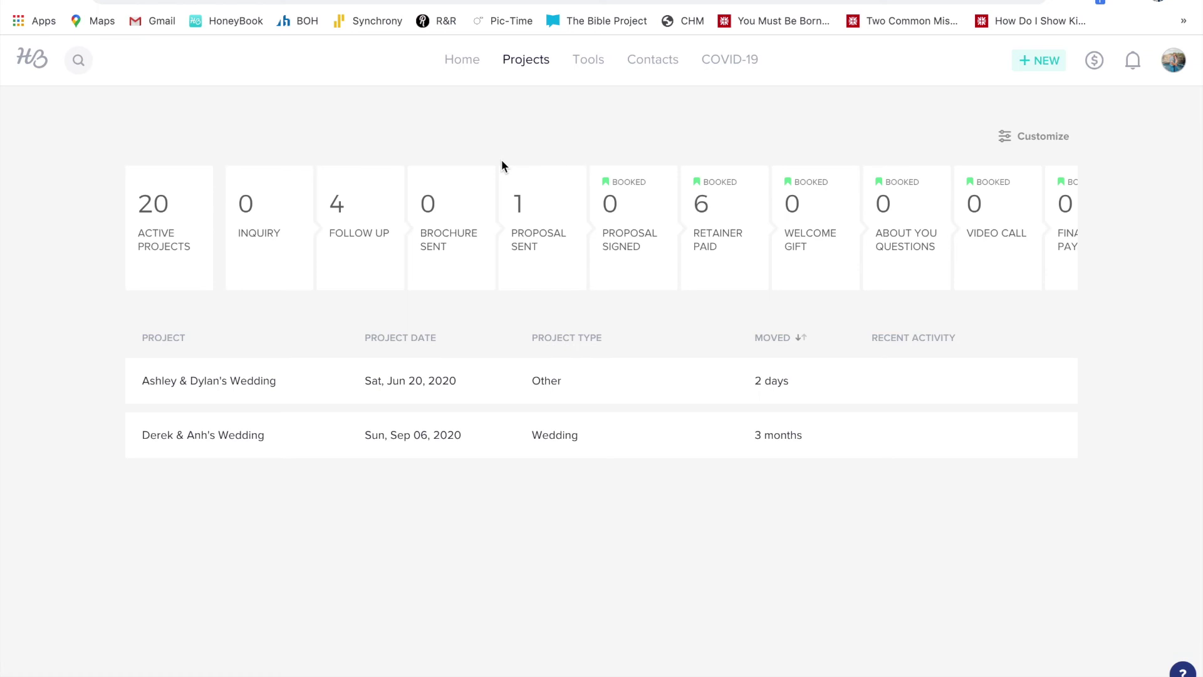
Show the list of available HoneyBook tools from the projects pipeline
mouse_move(596, 63)
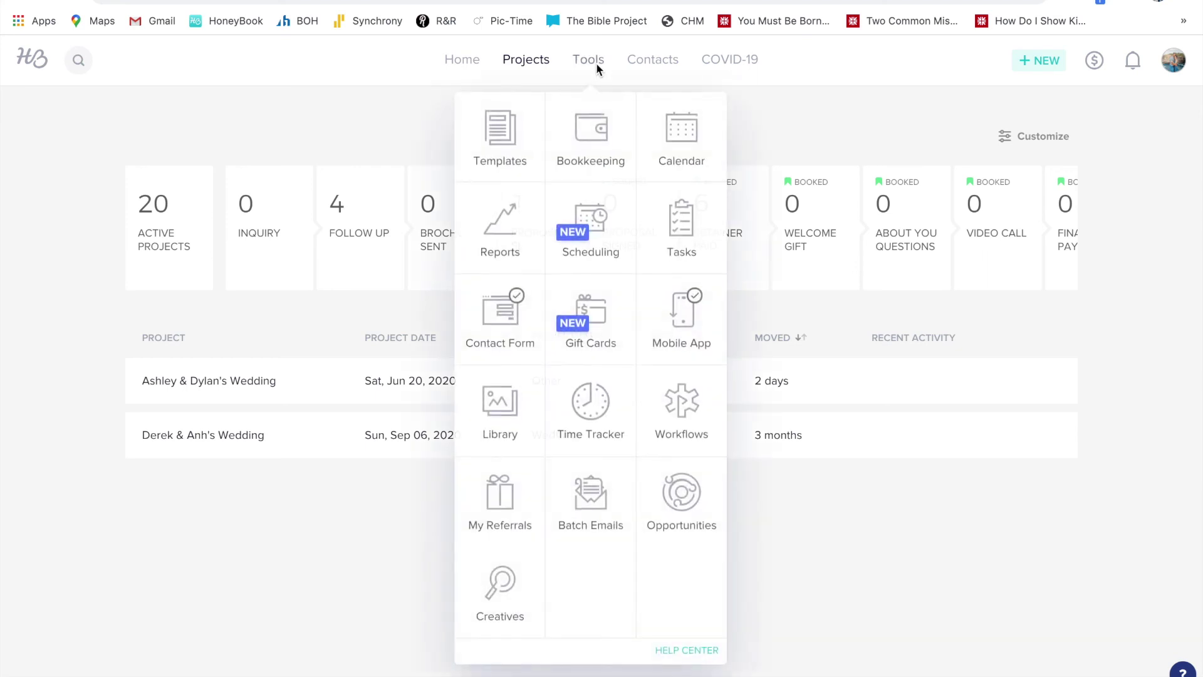